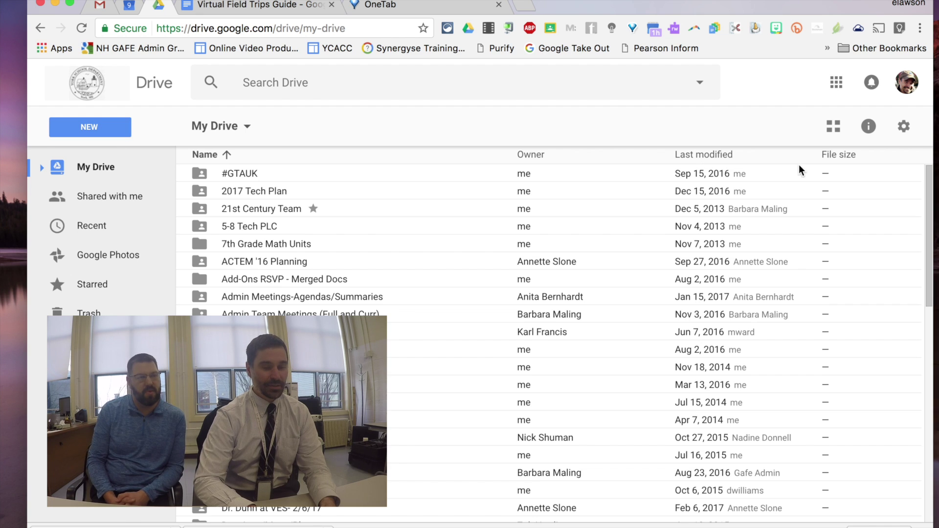
- Launch Google Keep from Drive's Google apps grid under More
click(837, 83)
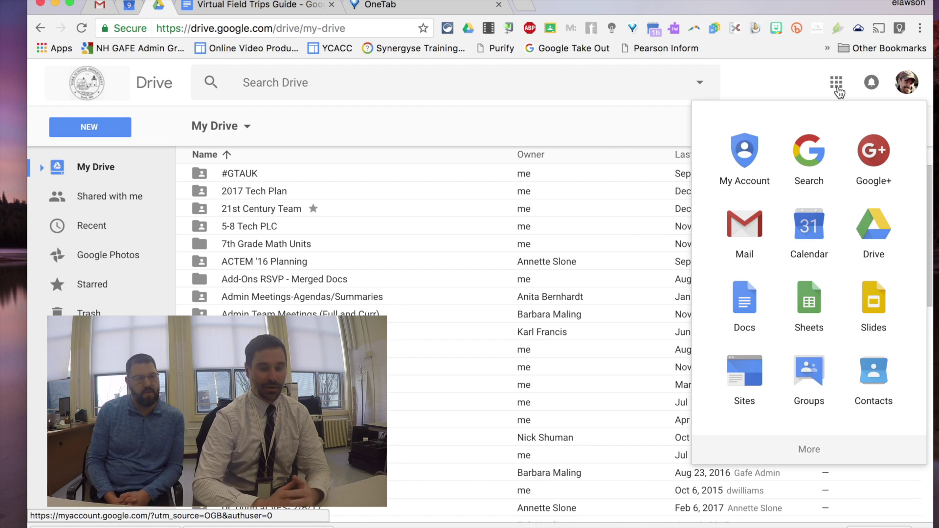
click(817, 461)
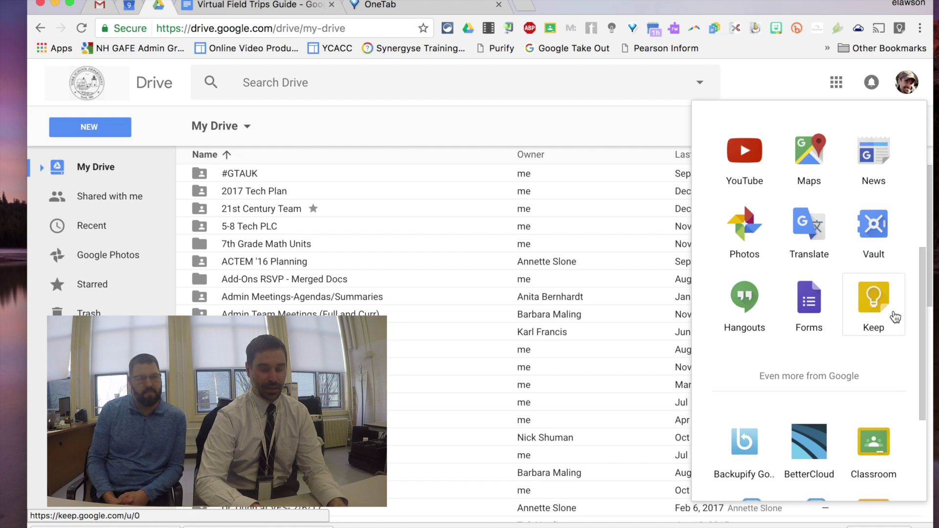
click(878, 315)
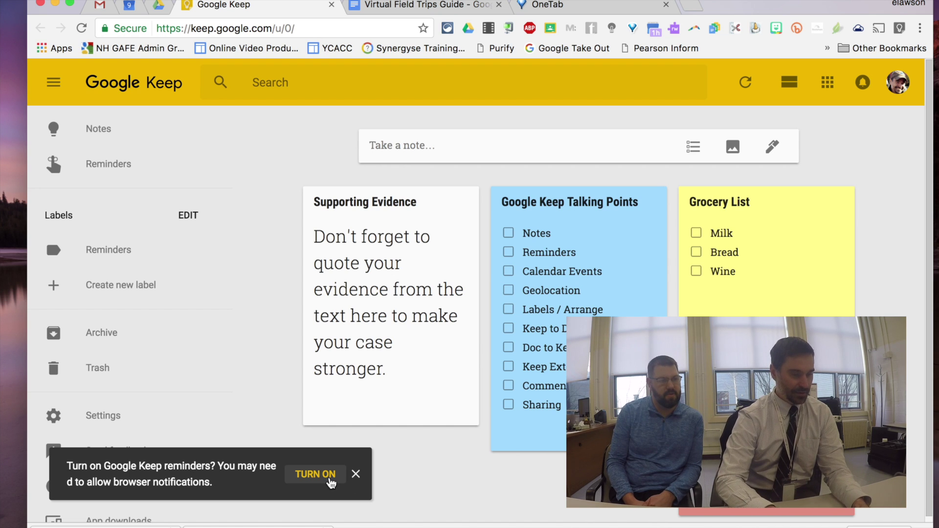
- Turn on Keep reminders and allow the site to show browser notifications
click(316, 475)
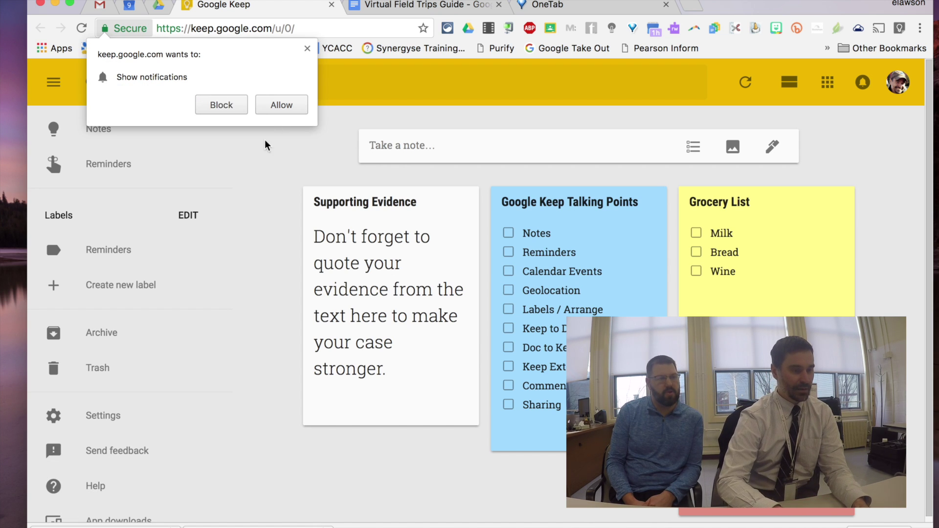
click(280, 107)
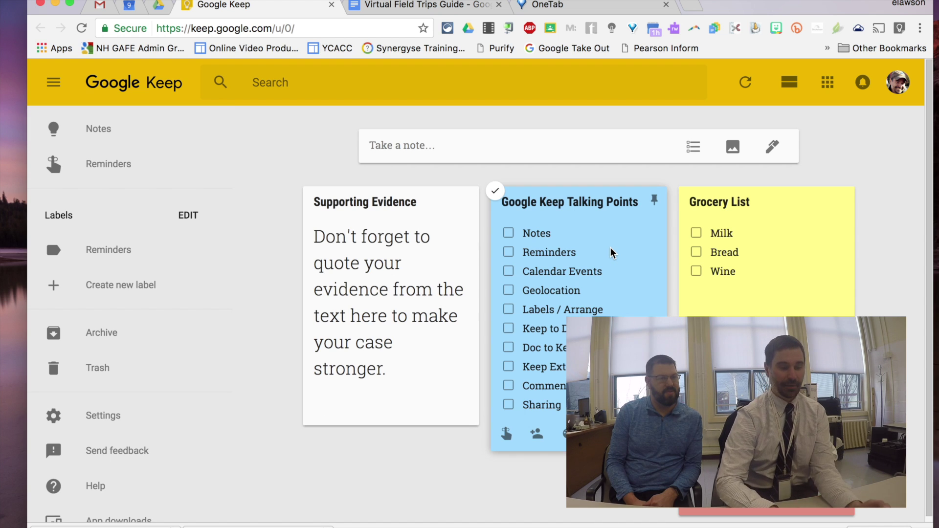
- Tick off Notes in Talking Points and create a note 'Test' reading 'This is a test note'
click(509, 234)
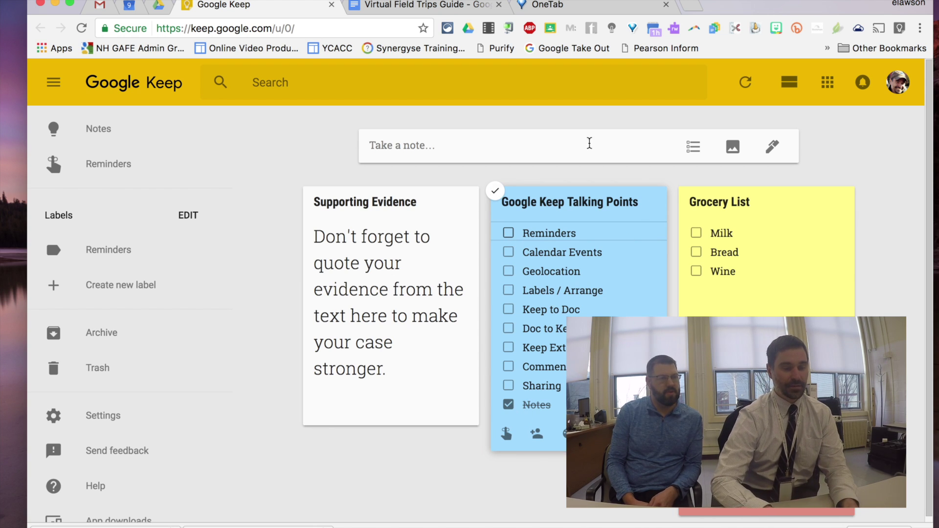
click(537, 151)
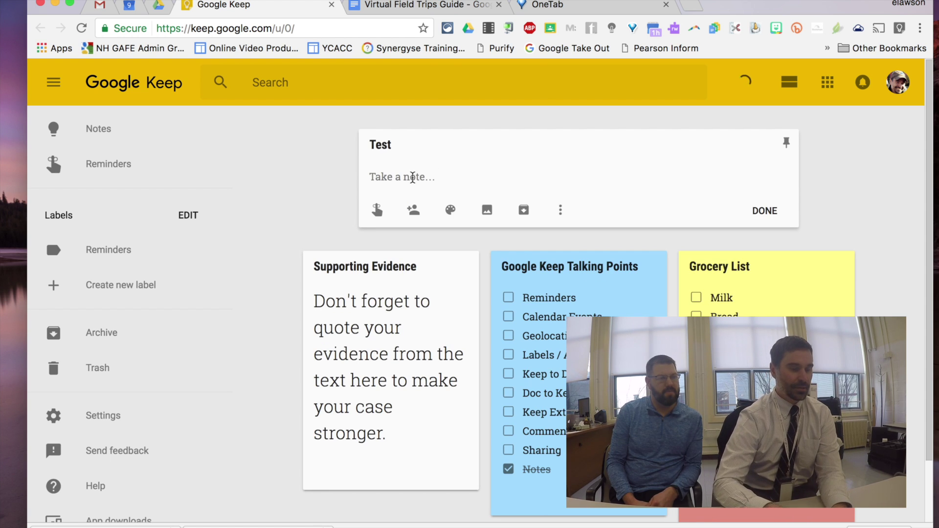
click(413, 177)
text(This is a tes)
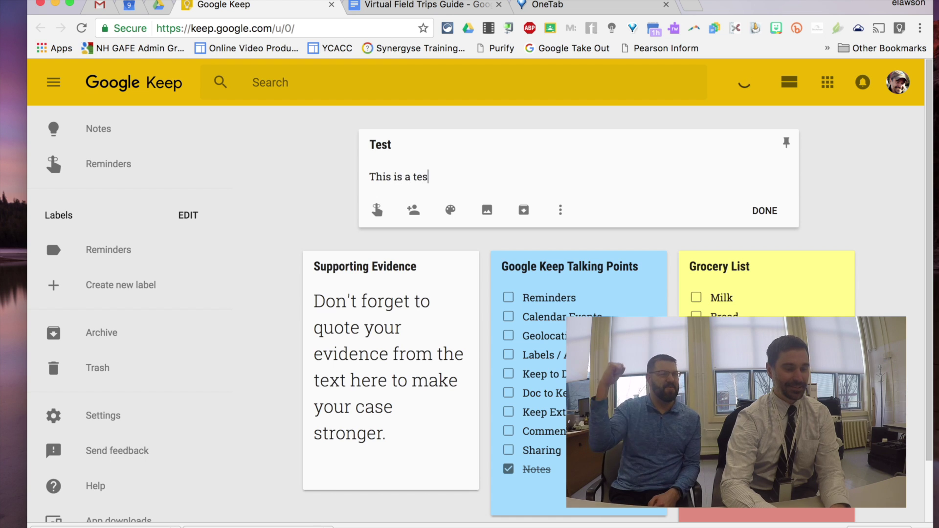
text(t note)
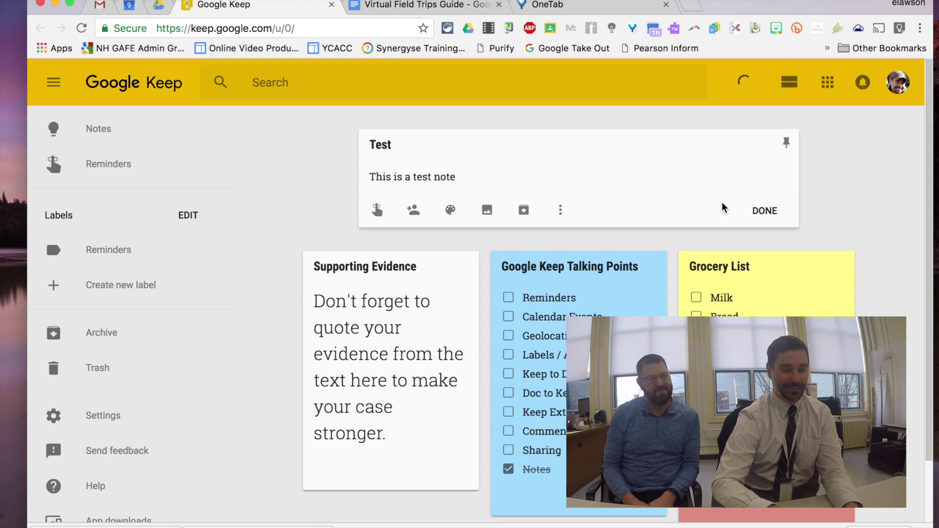
click(765, 210)
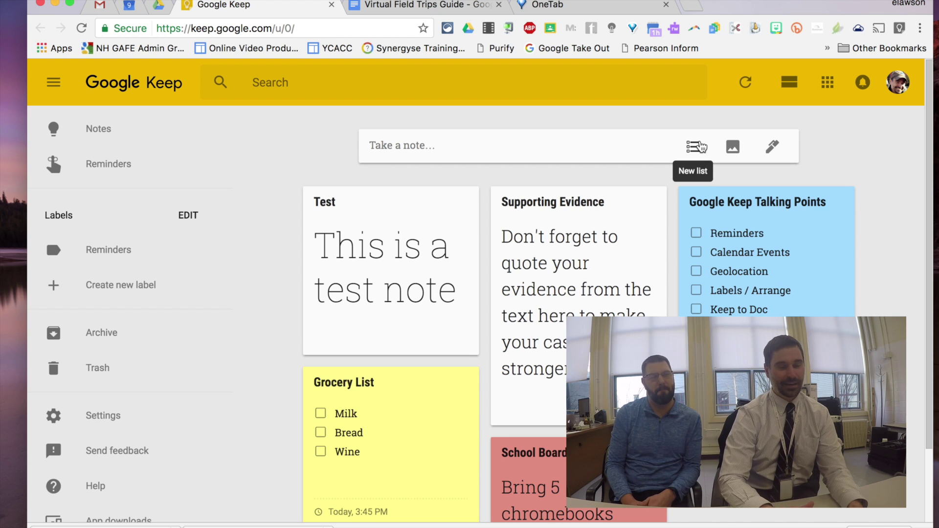
- Create a 'Grocery List' checklist with items Milk, Bread and Wine
click(700, 147)
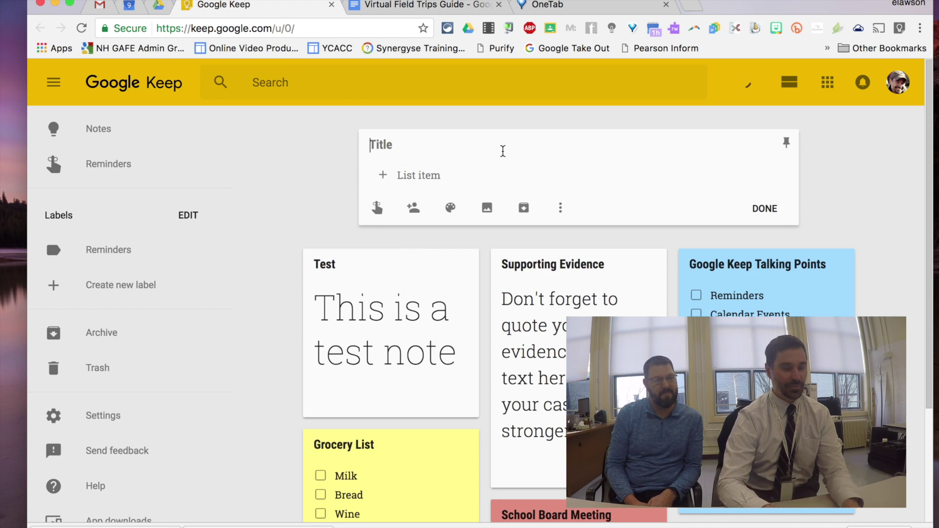
text(Grocery List)
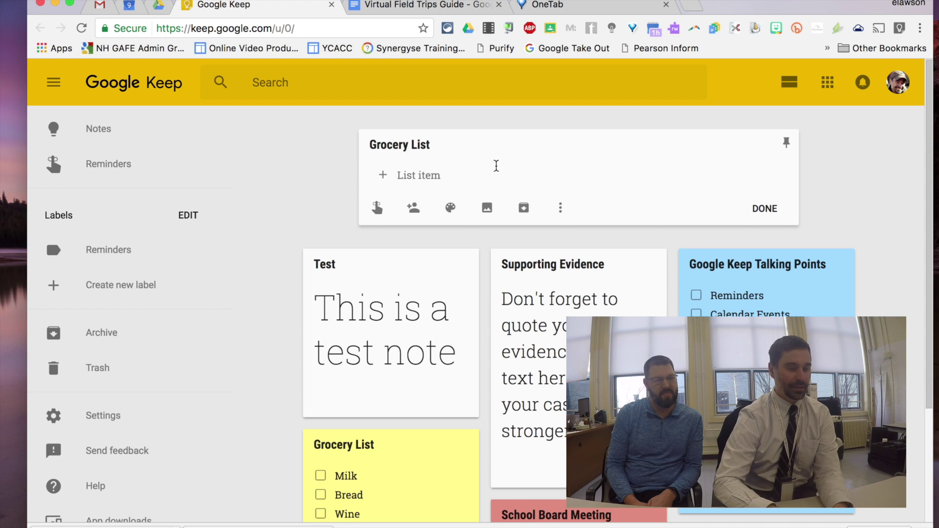
click(487, 172)
text(Mil)
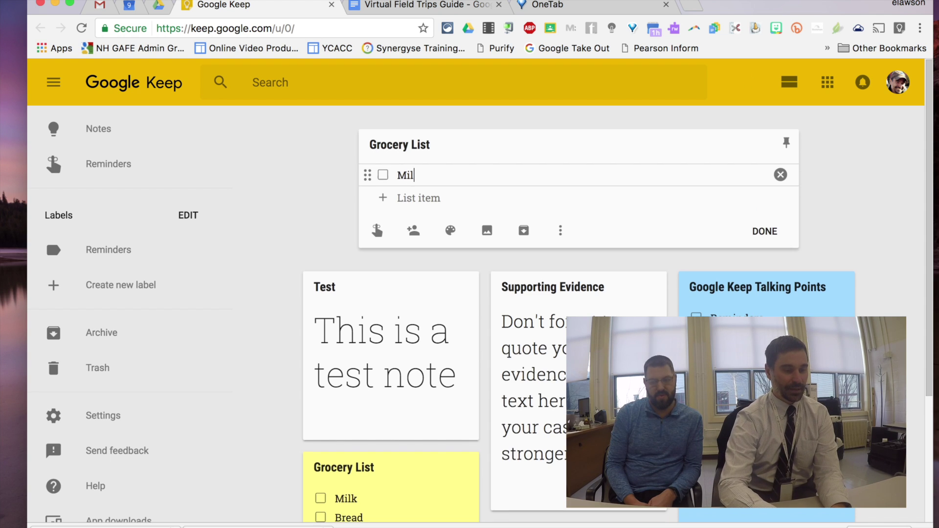
text(k)
key(Return)
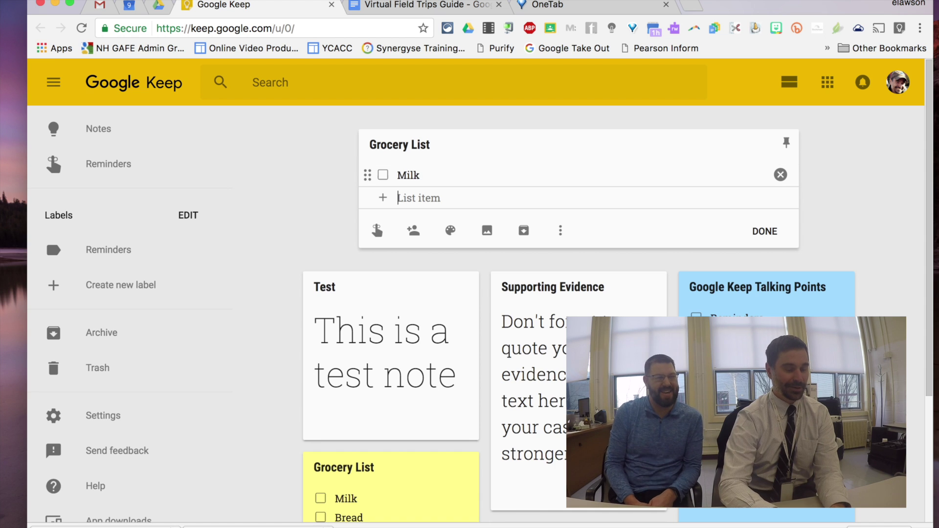
text(Bread)
key(Return)
text(Wine)
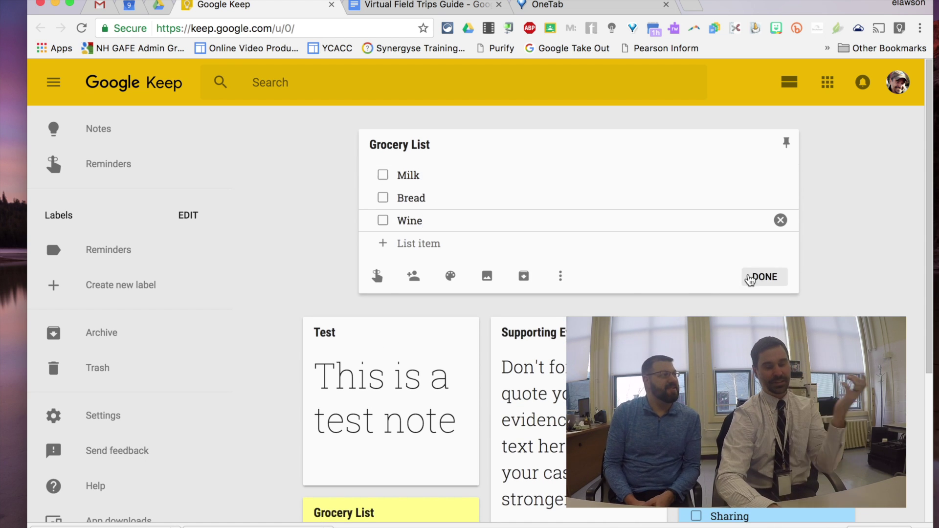
click(751, 275)
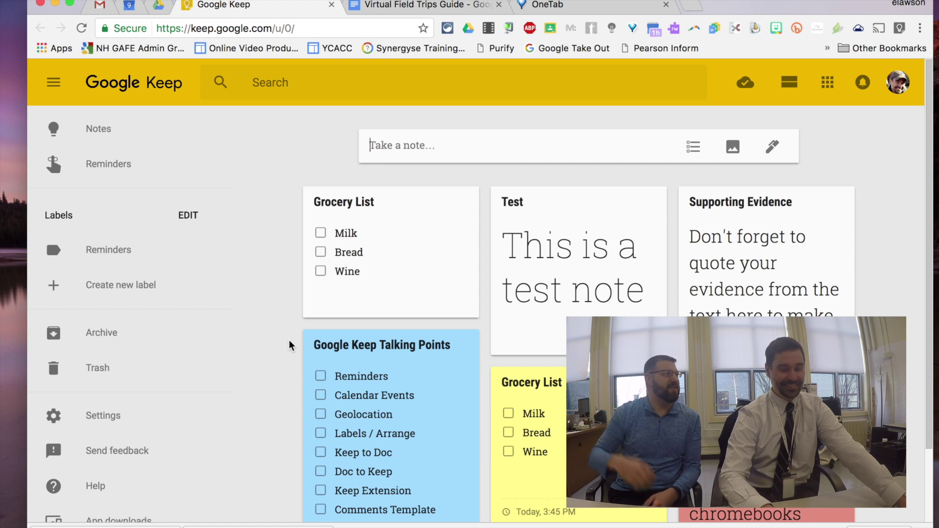
scroll(447, 336, down, 1)
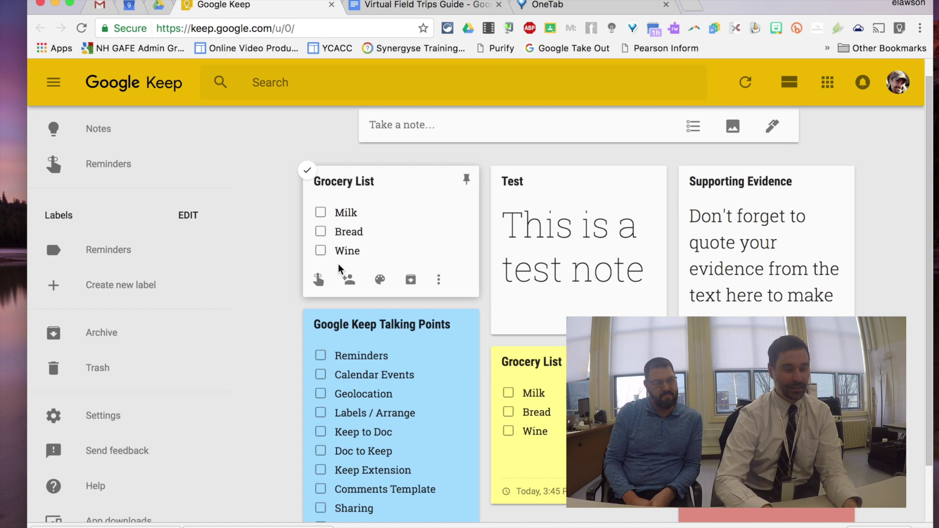
- Check Milk on Grocery List and Reminders on the Talking Points checklist
click(321, 213)
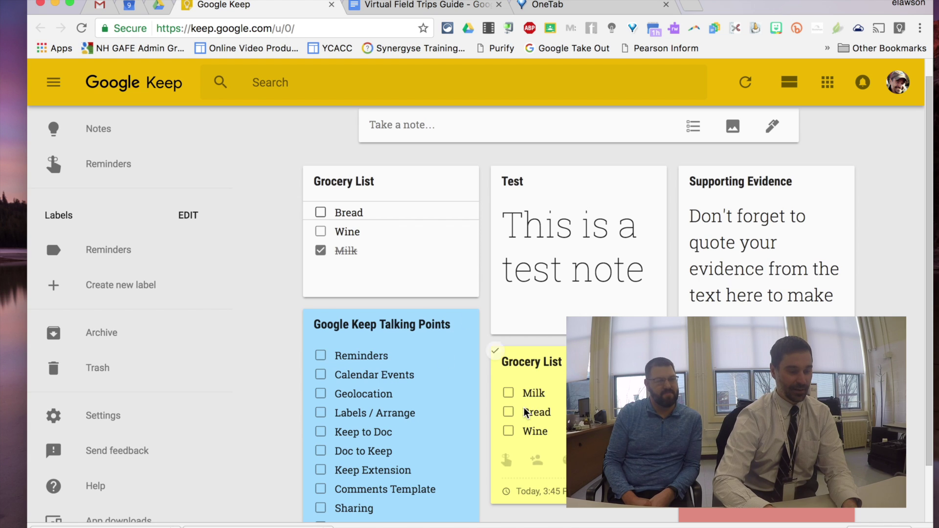
scroll(492, 343, down, 3)
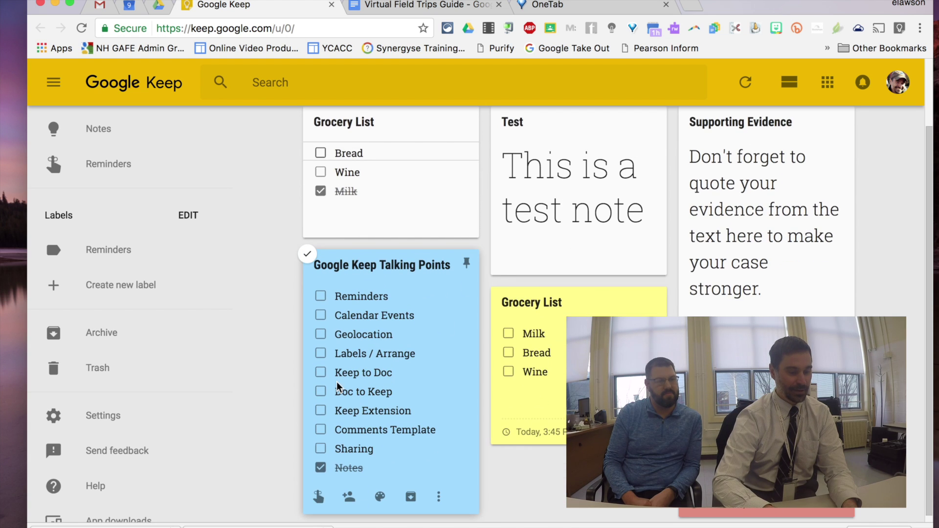
click(321, 296)
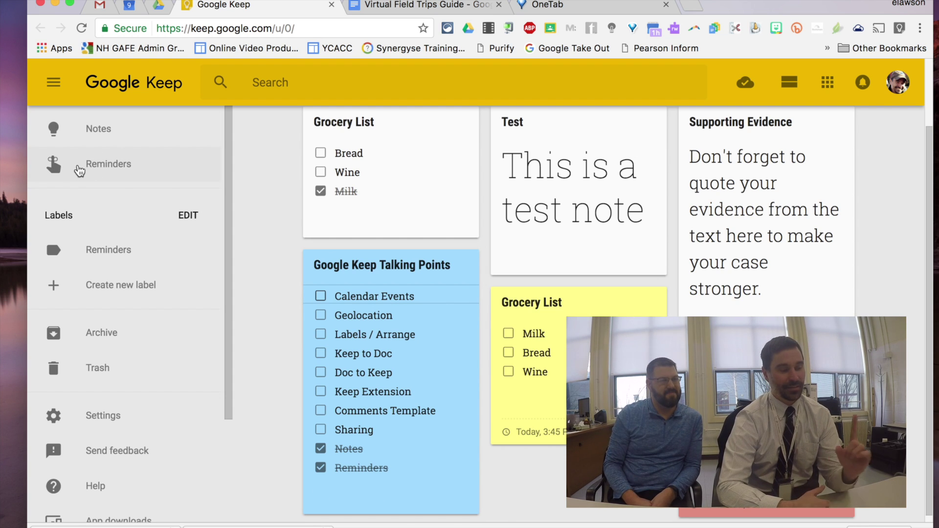
- Filter to the Reminders view showing Grocery List and School Board Meeting, and start a reminder note
click(79, 170)
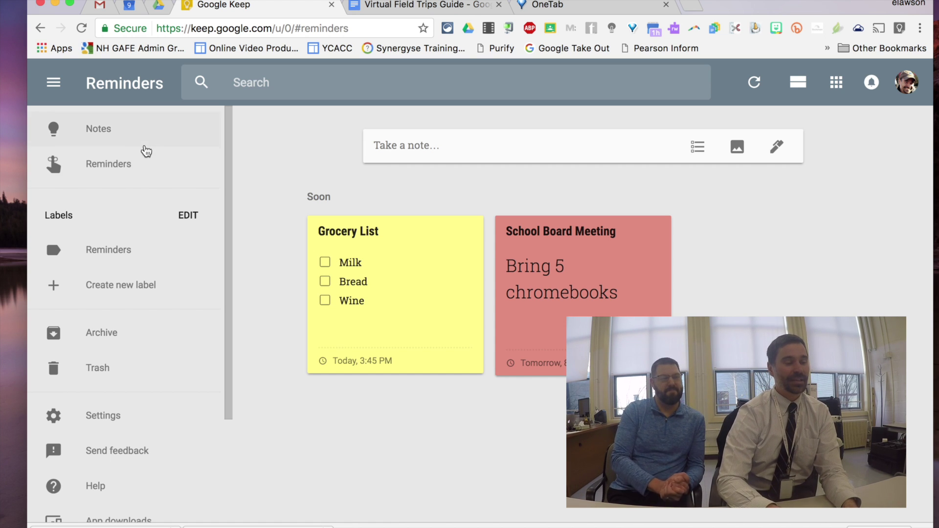
click(139, 139)
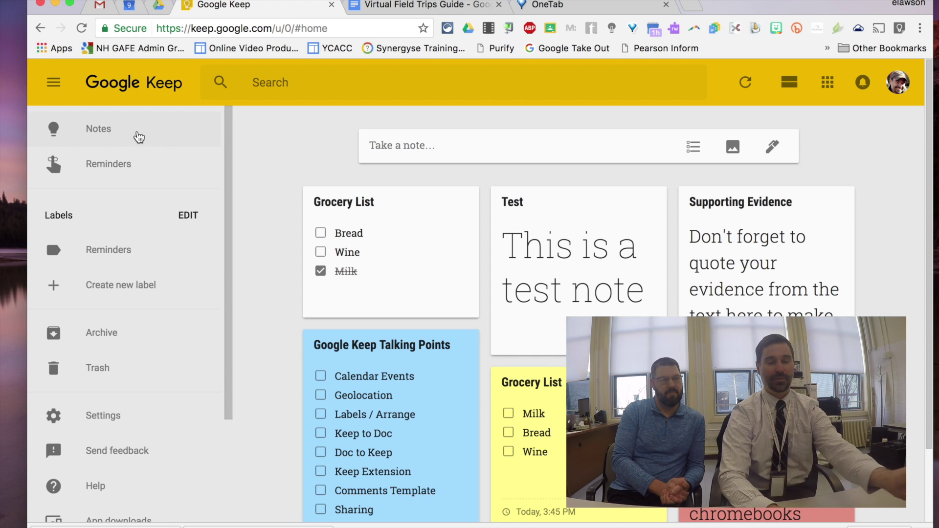
click(122, 165)
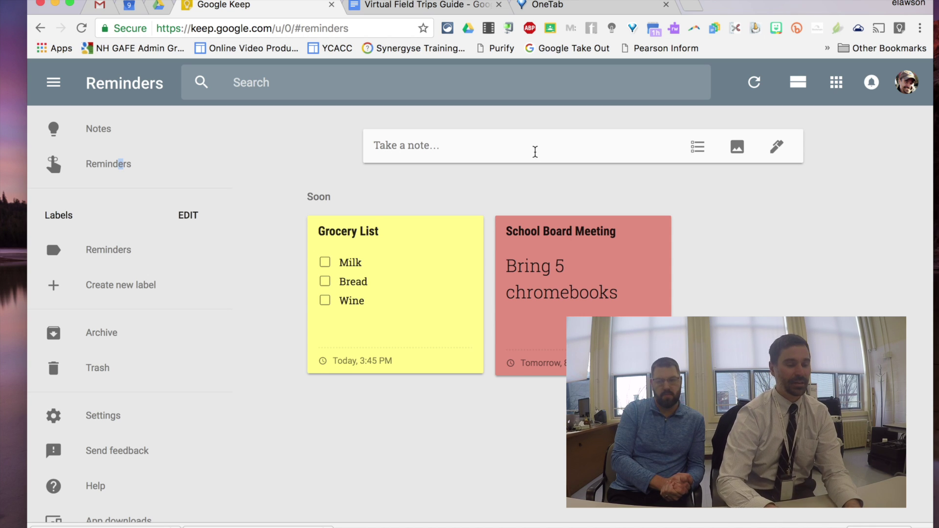
click(535, 152)
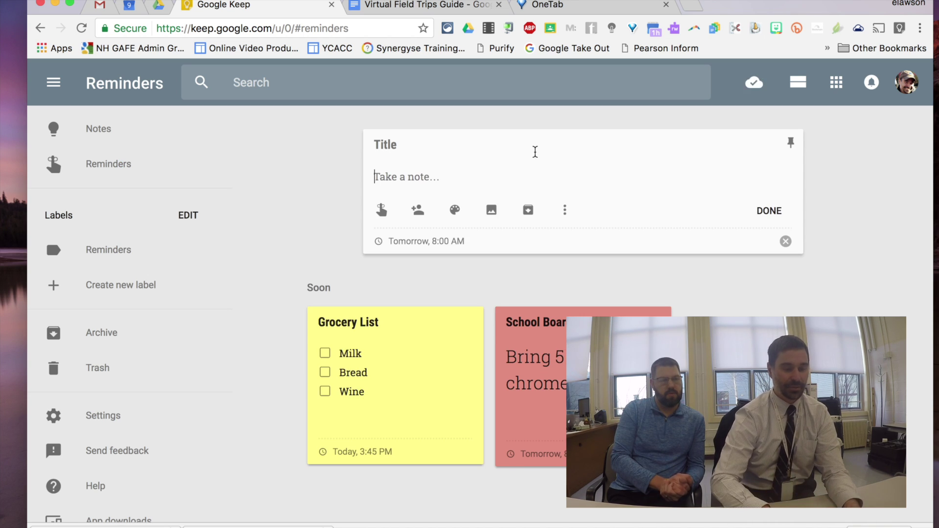
click(771, 219)
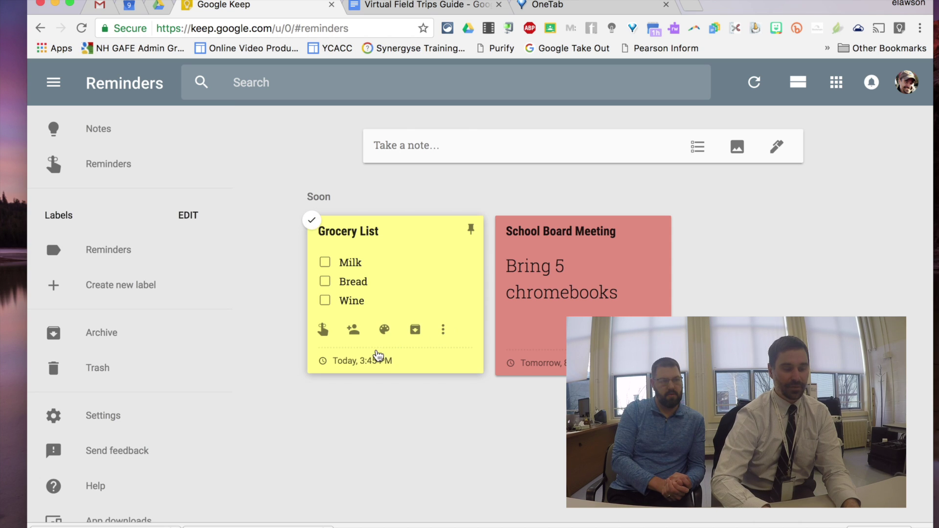
- Set a Grocery List reminder for today, Mar 9, at 3:45 PM
click(324, 334)
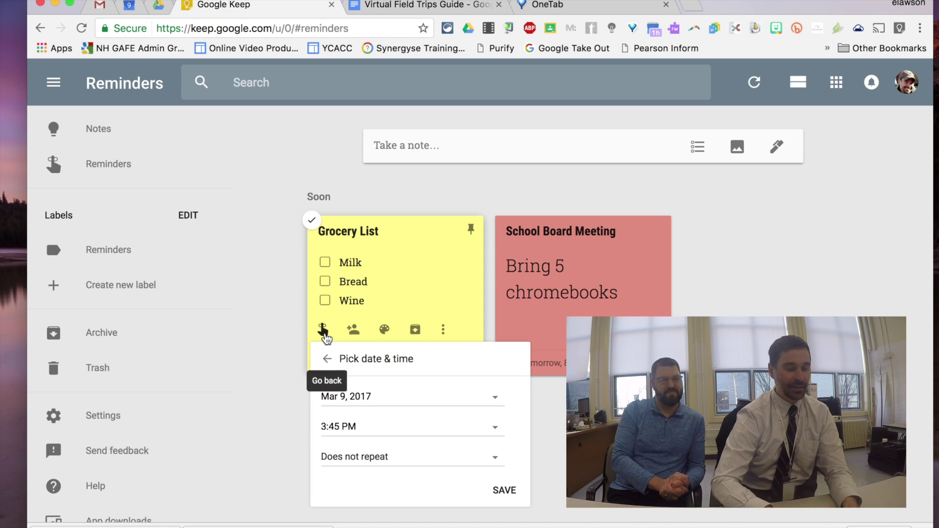
click(324, 358)
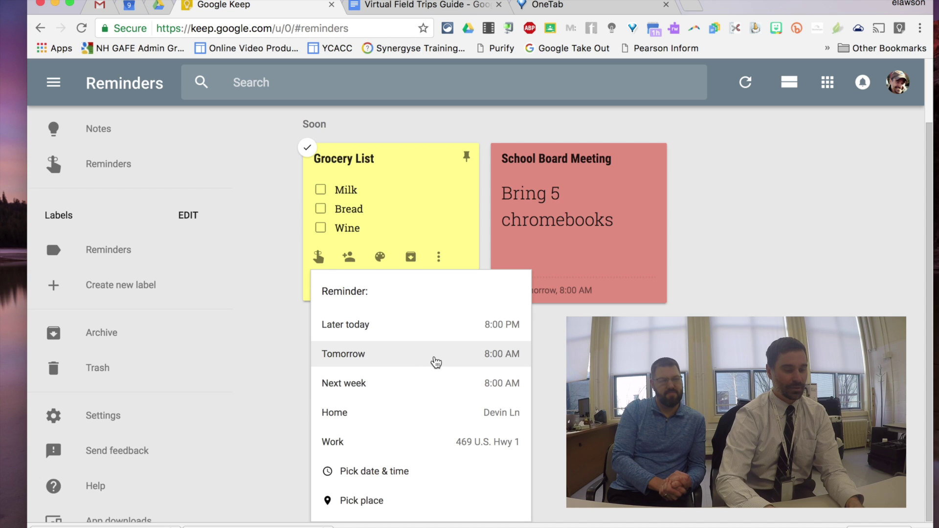
click(436, 328)
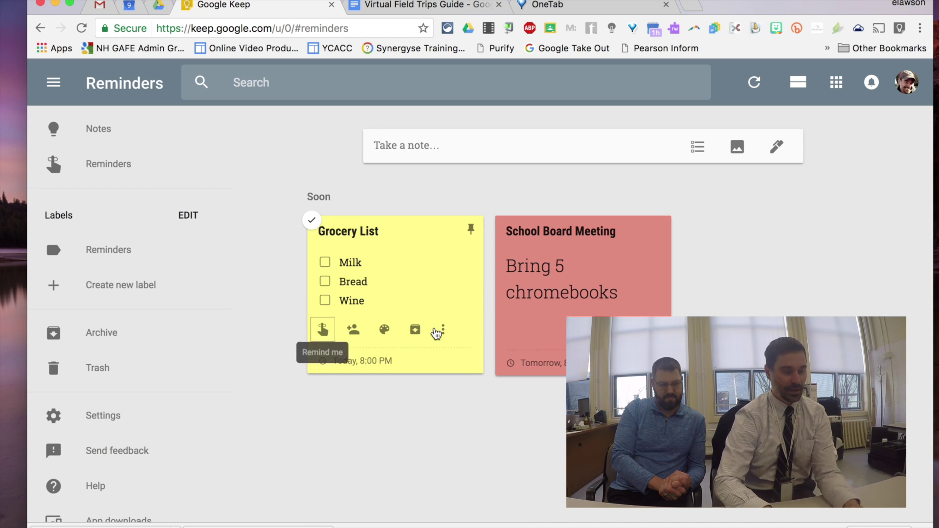
click(375, 360)
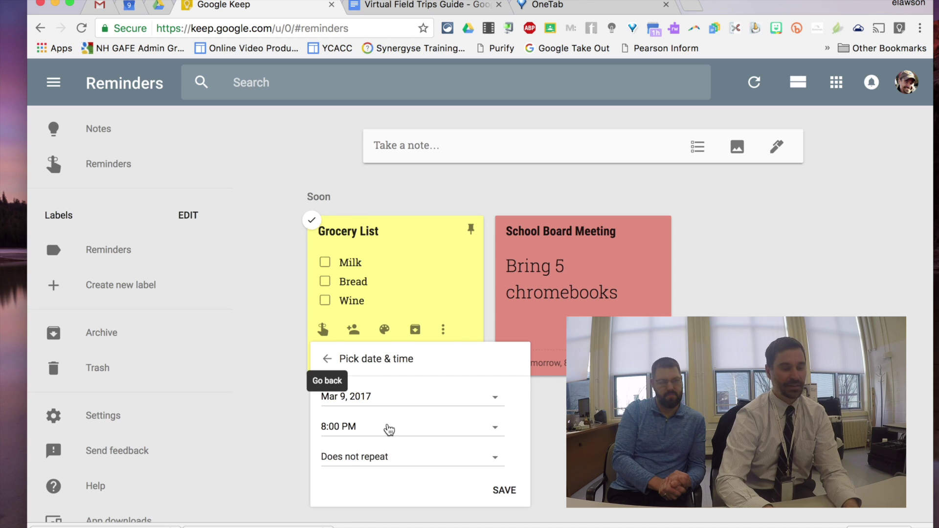
click(491, 427)
click(398, 505)
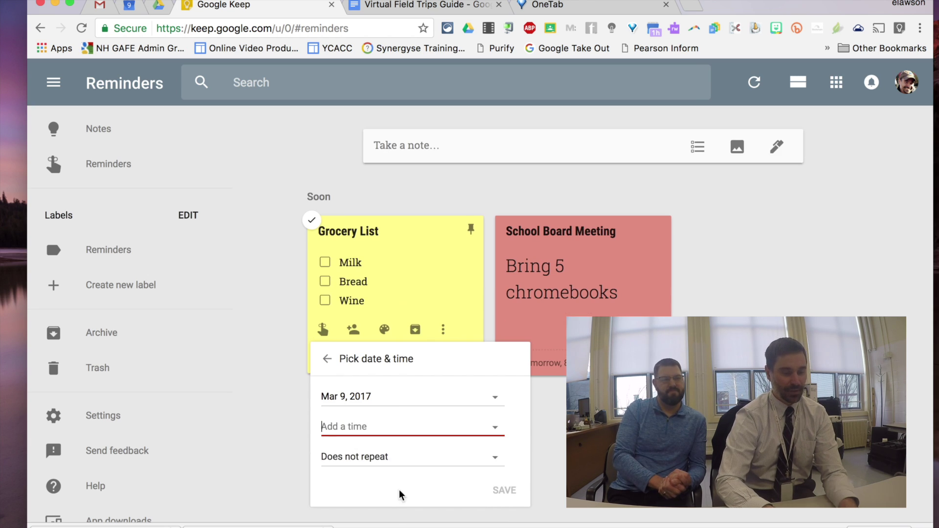
text(3:45pm)
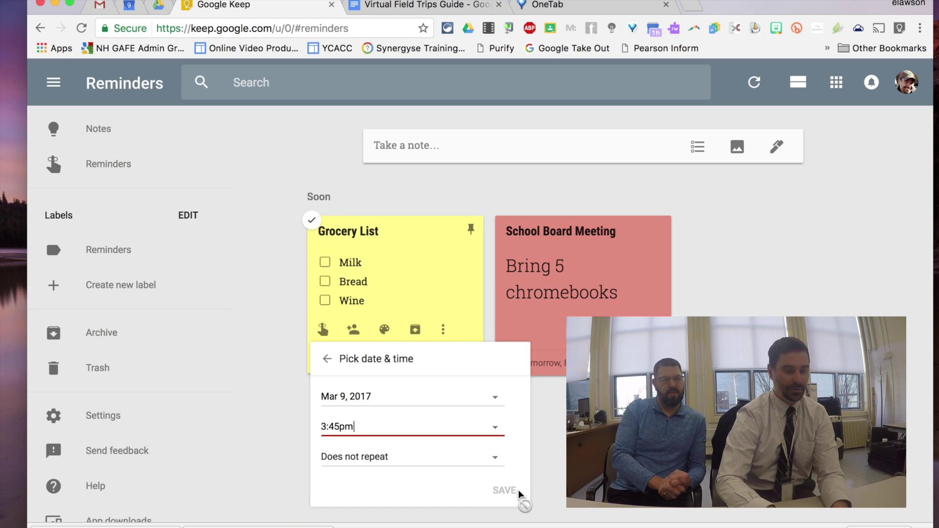
click(448, 459)
click(506, 490)
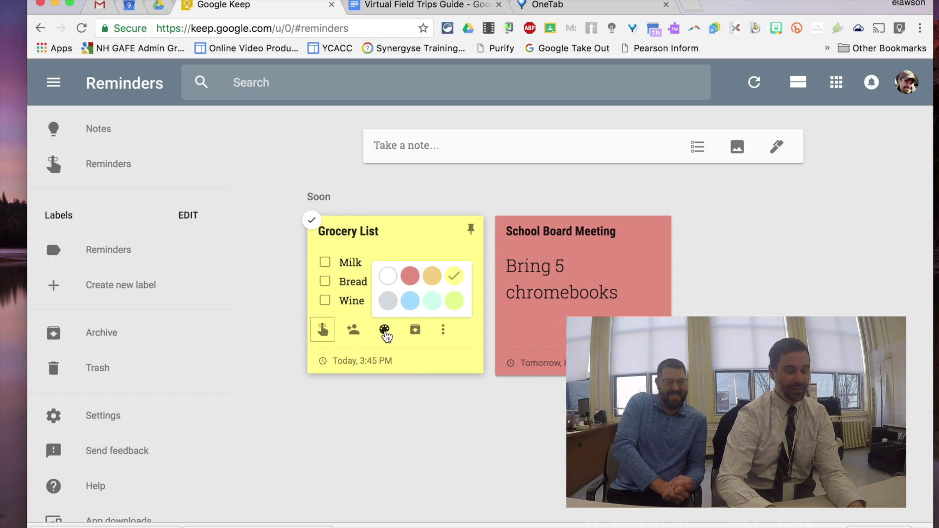
- Reopen the Grocery List reminder and switch it to a place-based reminder
click(323, 330)
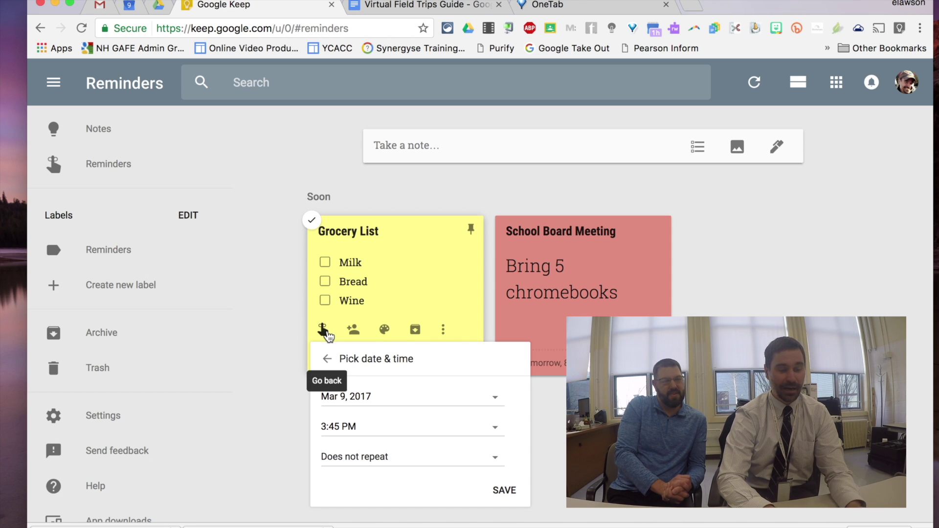
click(328, 359)
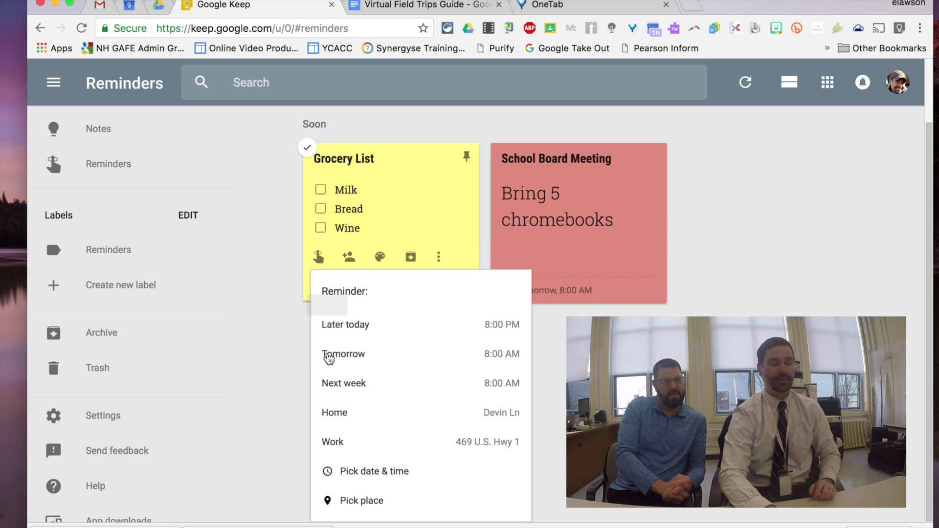
click(434, 500)
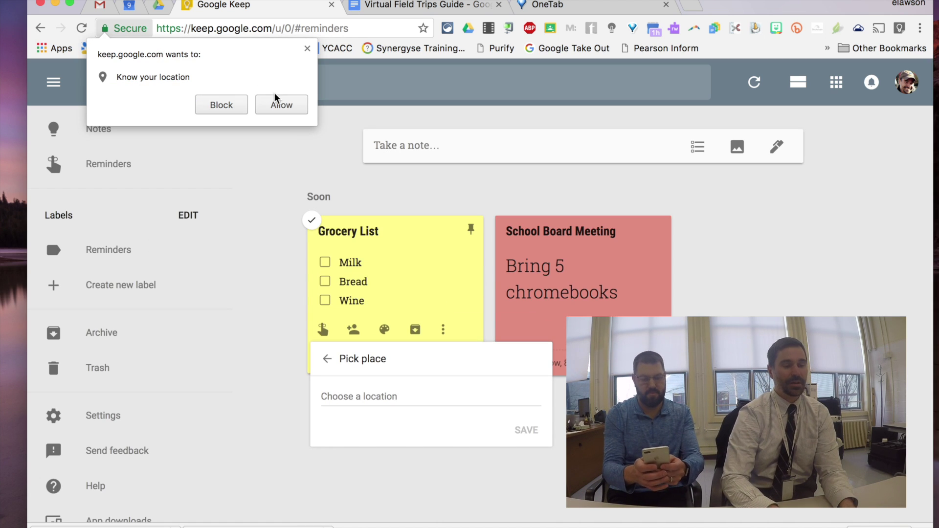
- Allow location access and set the Grocery List reminder to 469 U.S. 1, York, ME
click(280, 104)
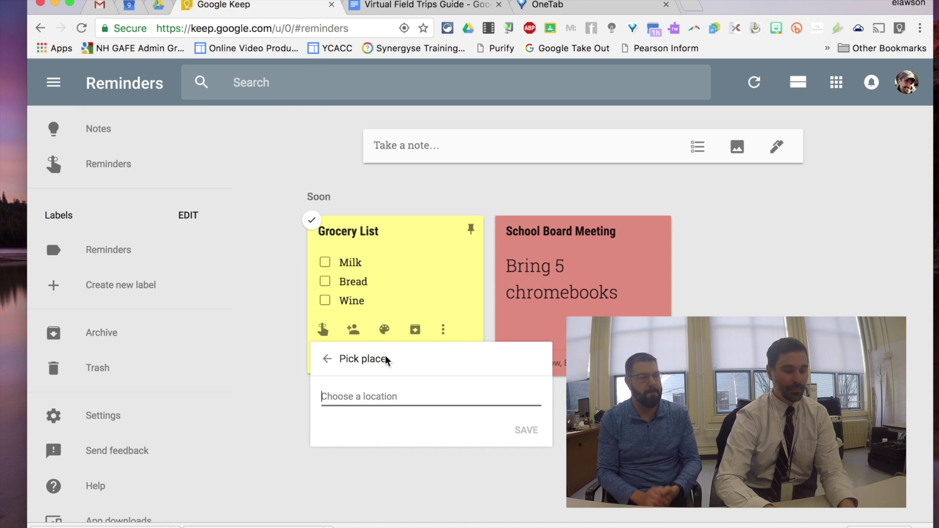
click(327, 359)
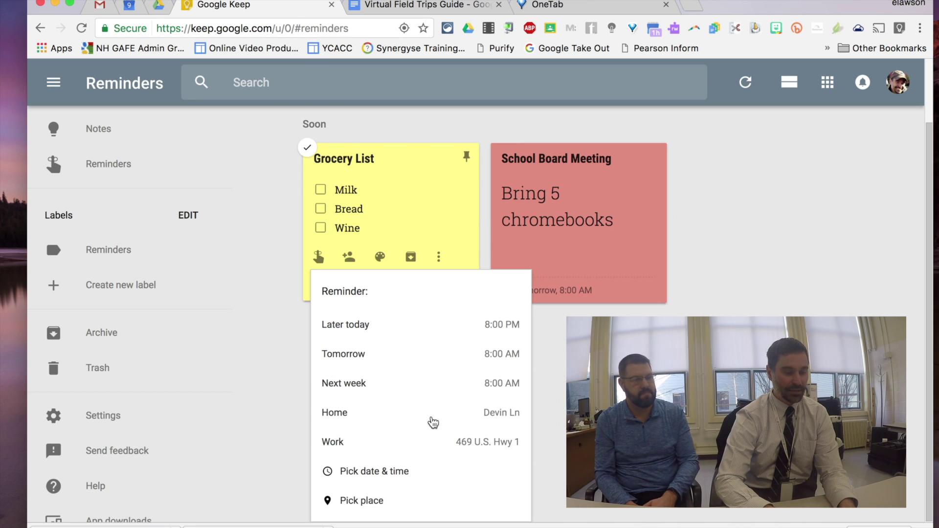
click(386, 509)
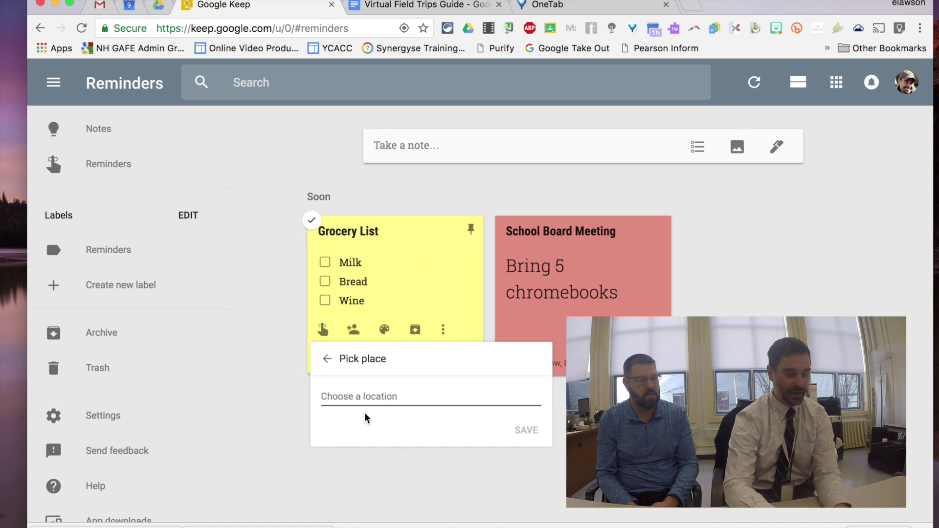
text(469)
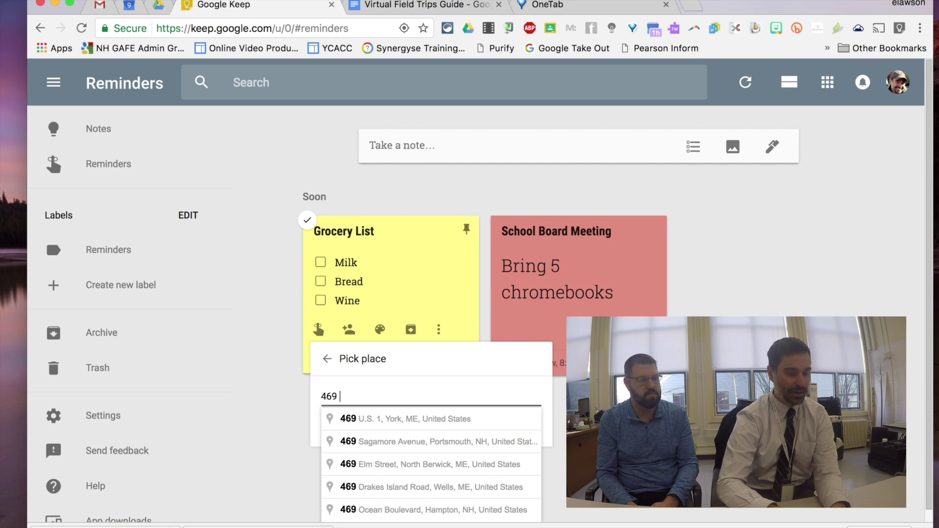
click(439, 419)
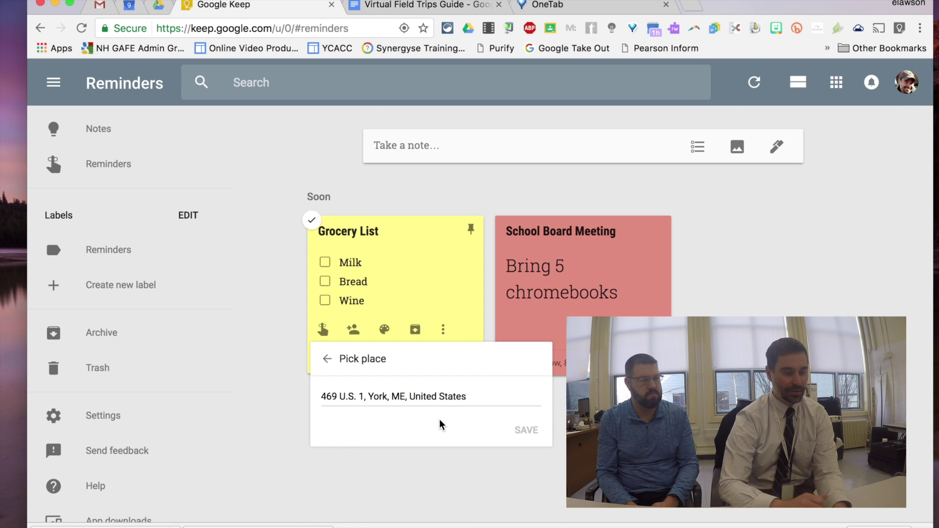
key(Return)
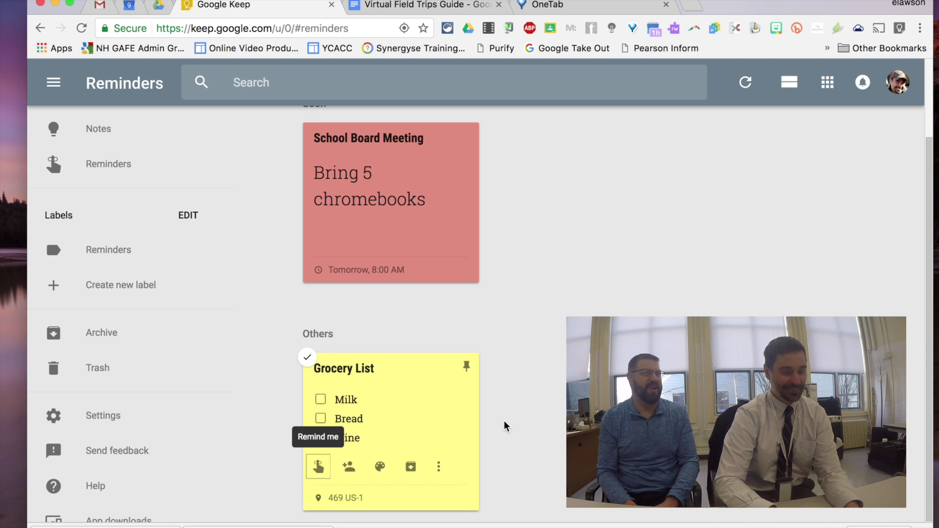
scroll(554, 319, up, 1)
scroll(553, 319, up, 3)
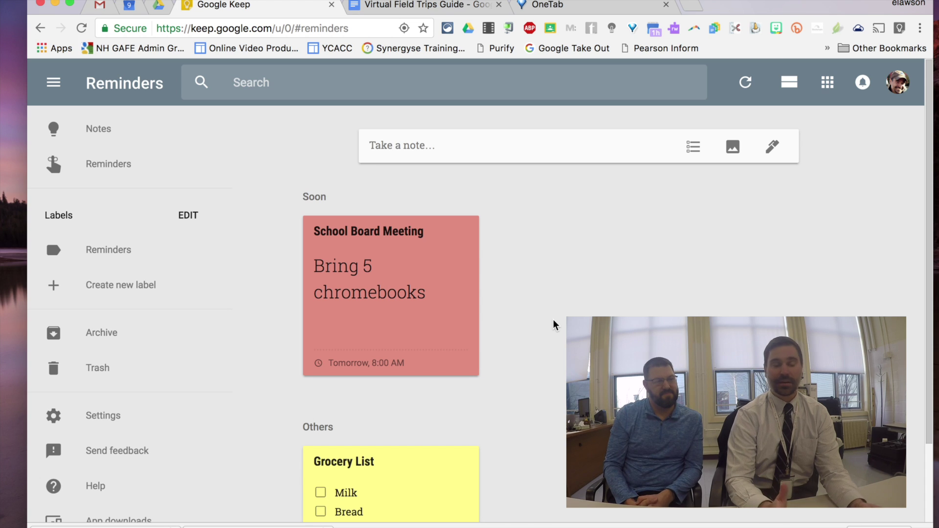
scroll(554, 319, down, 1)
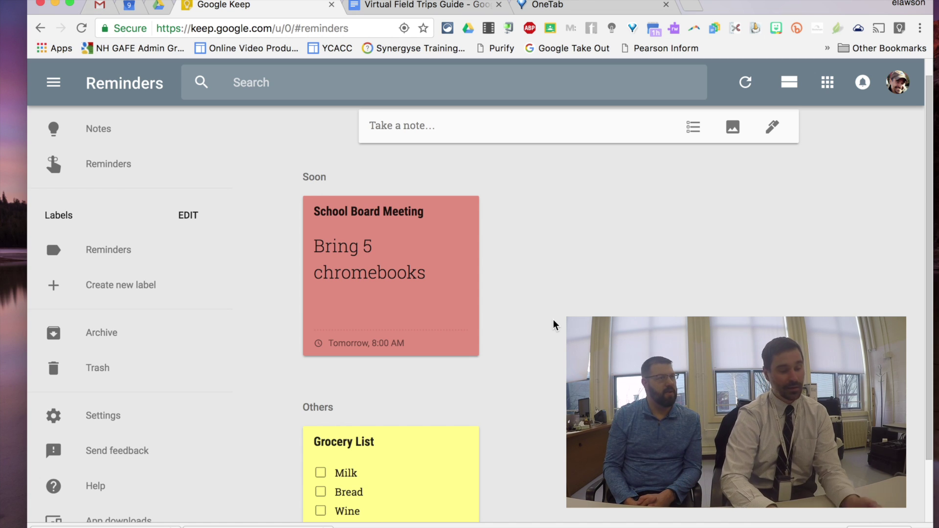
scroll(553, 319, down, 3)
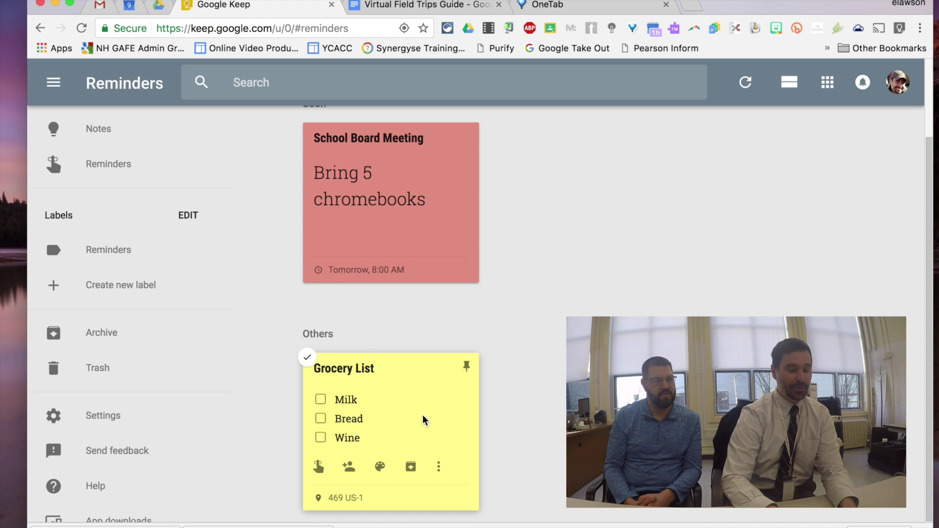
- Add a colleague as a collaborator on Grocery List, then return to the Notes view
click(350, 469)
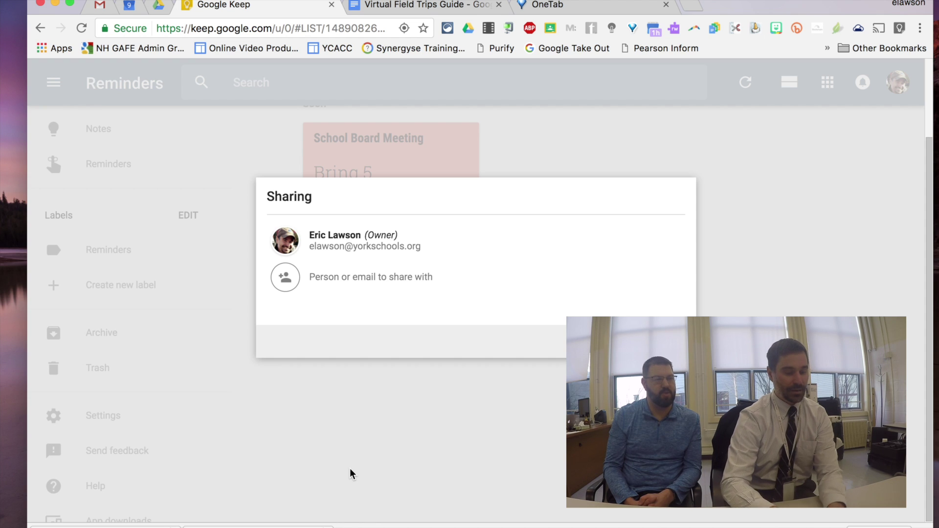
text(Tom)
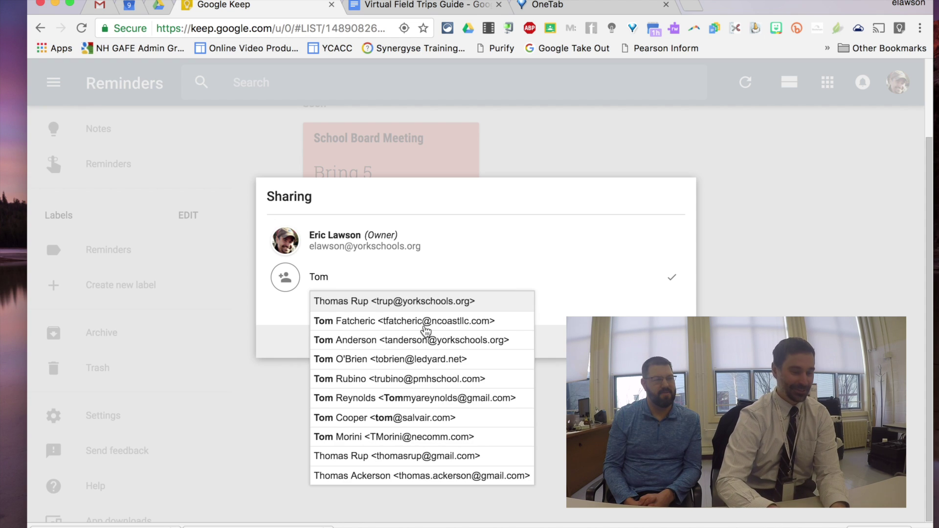
click(433, 302)
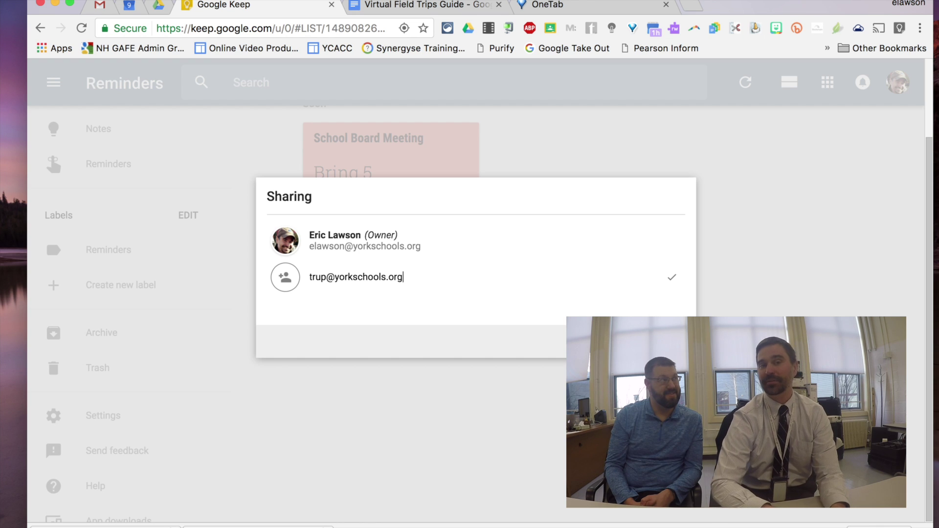
click(672, 277)
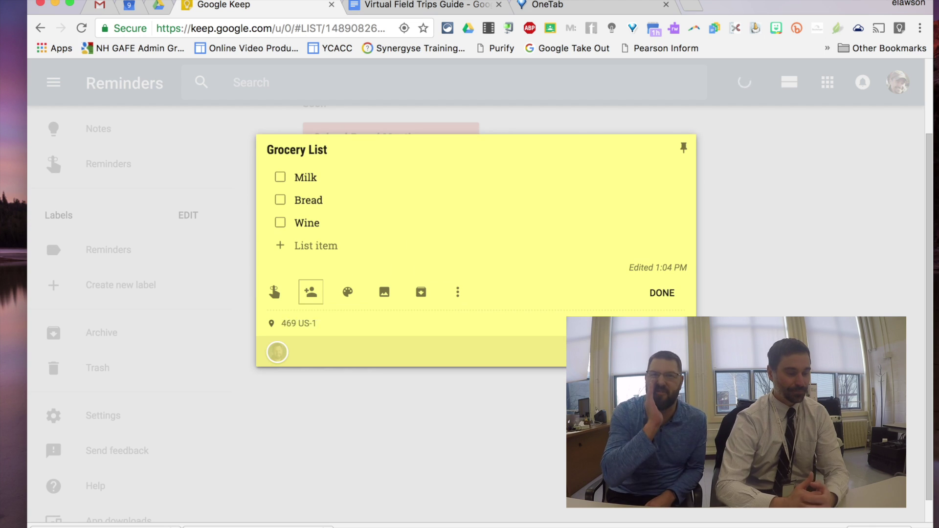
click(661, 294)
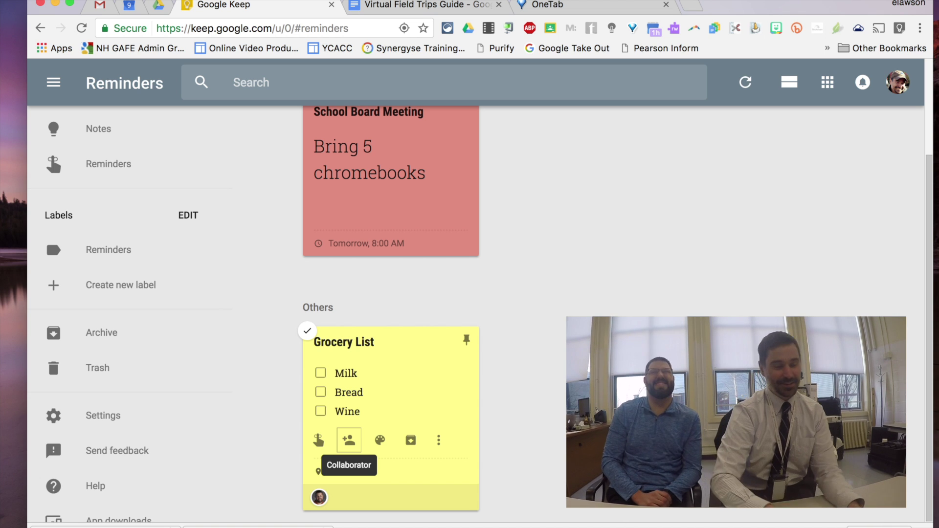
scroll(544, 337, up, 1)
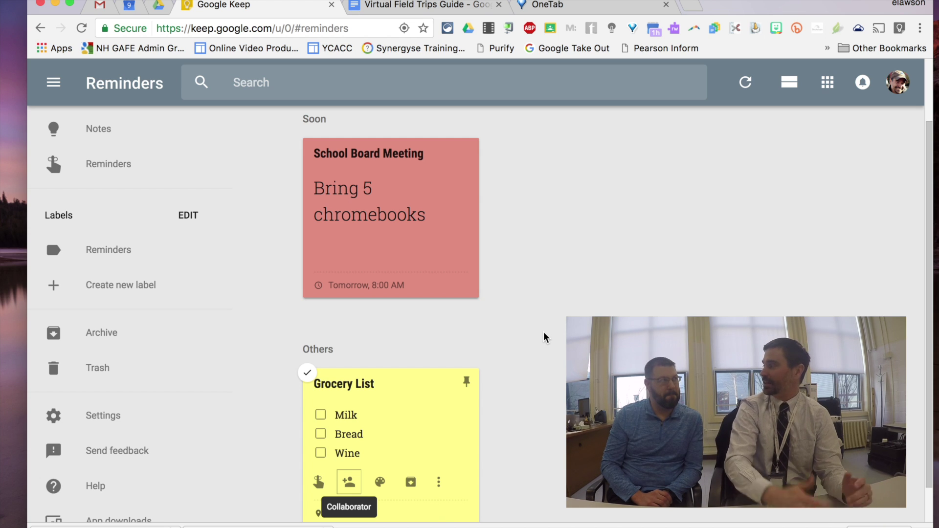
scroll(544, 338, up, 2)
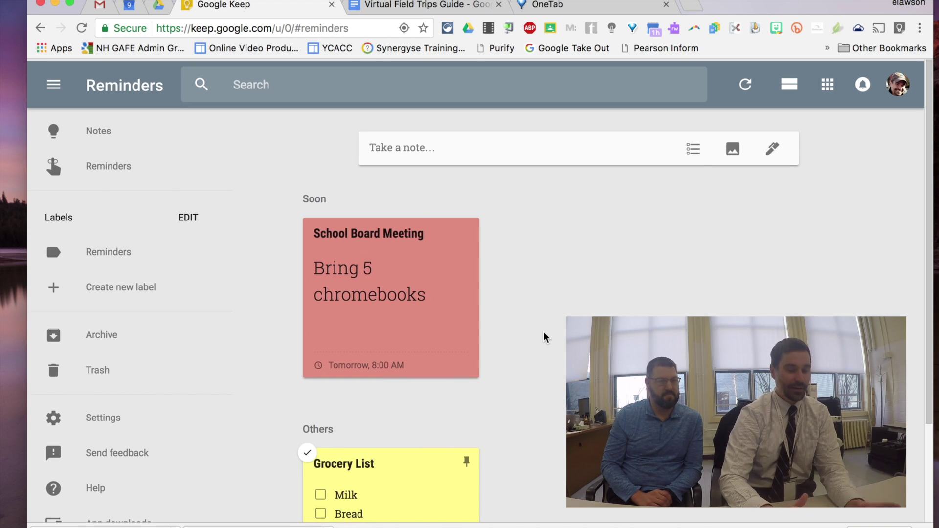
click(105, 129)
- Check off Sharing and Geolocation on the Google Keep Talking Points checklist
scroll(503, 380, down, 1)
scroll(504, 379, down, 1)
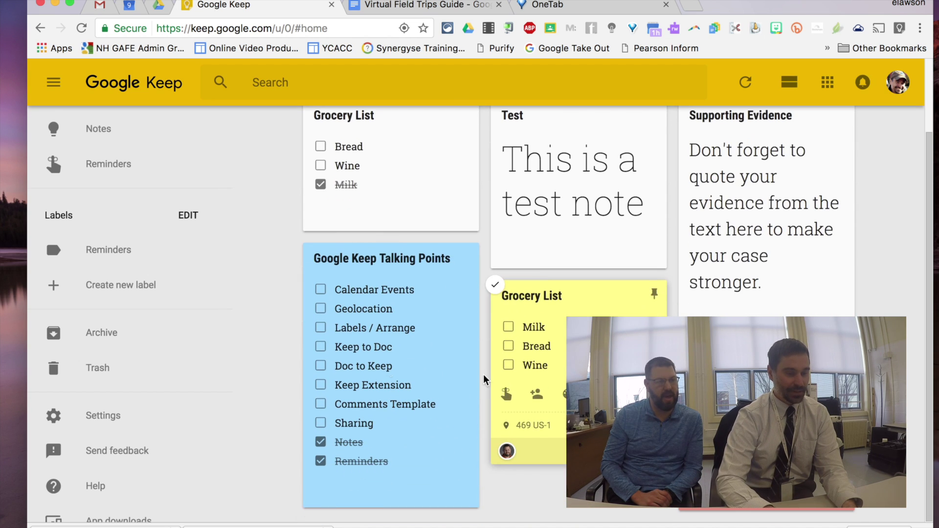
click(321, 424)
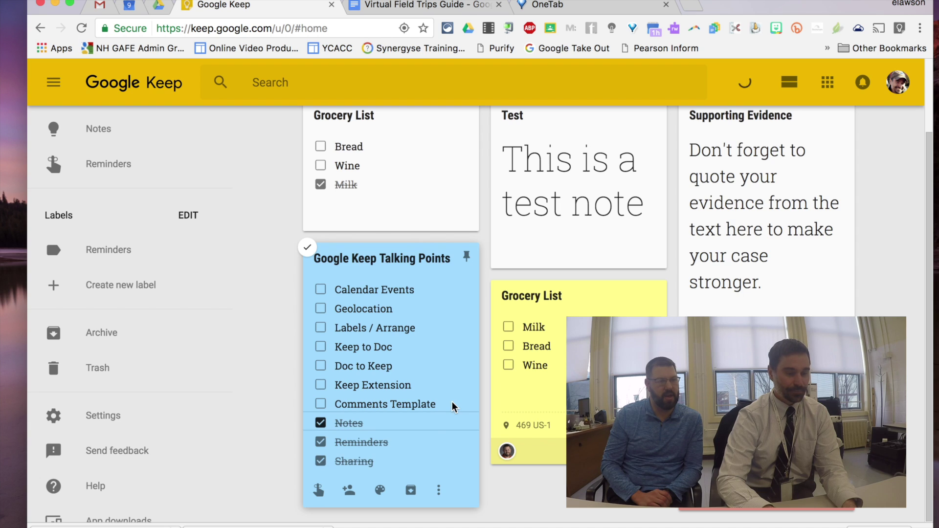
click(321, 310)
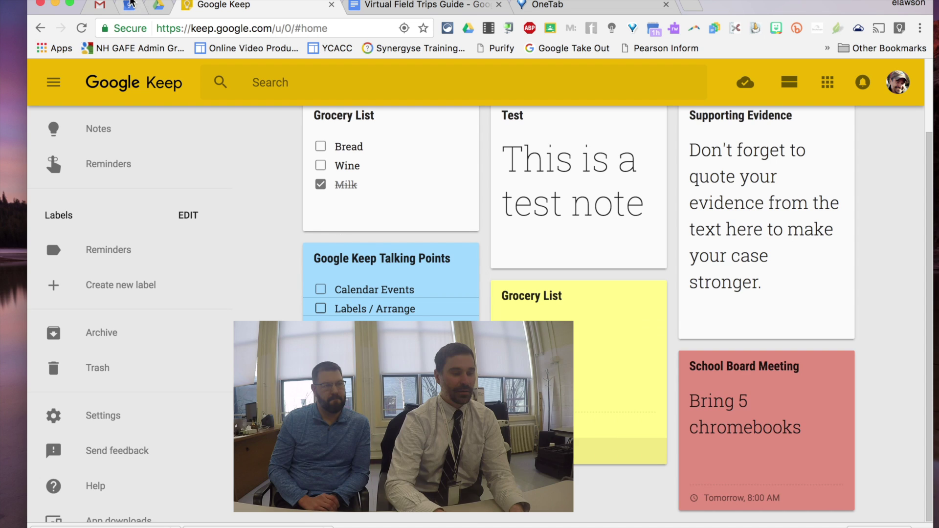
- In Google Calendar, hide one calendar and reload so the Keep reminders show
click(131, 4)
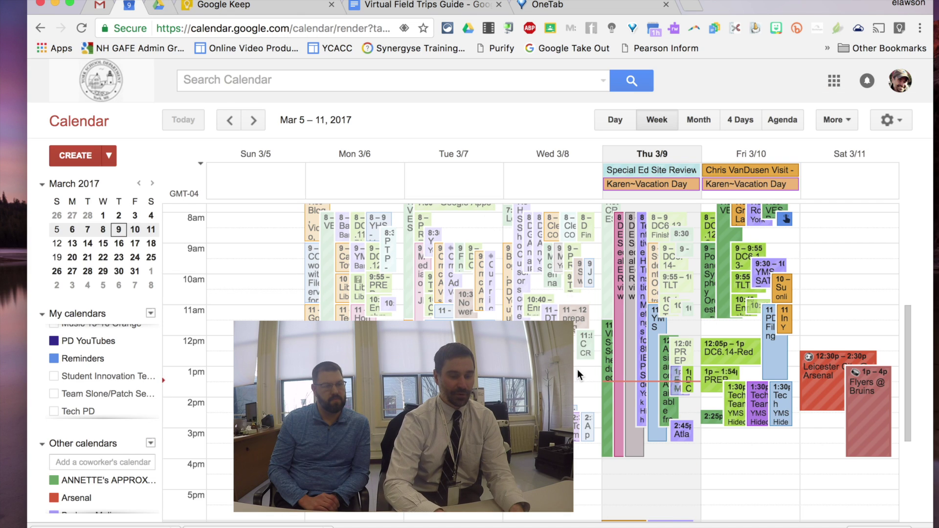
scroll(579, 374, down, 2)
scroll(577, 375, down, 1)
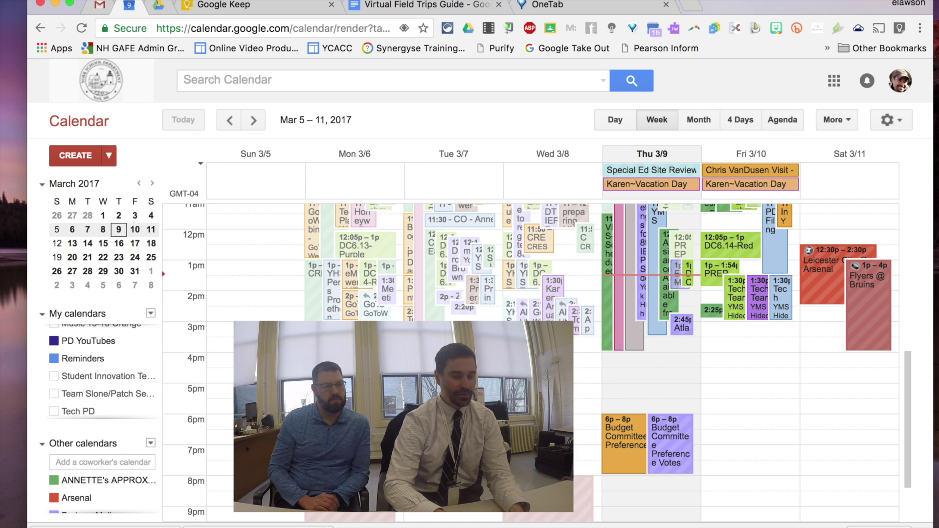
click(113, 385)
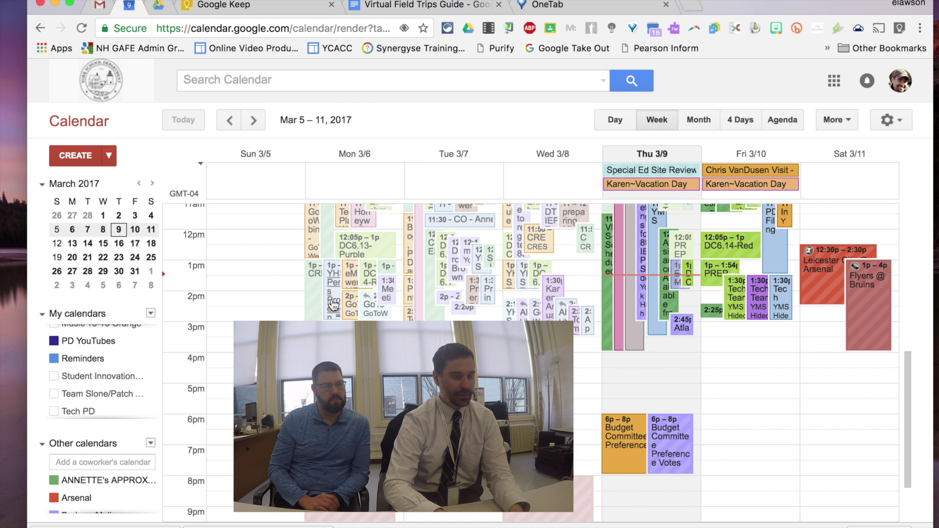
click(81, 28)
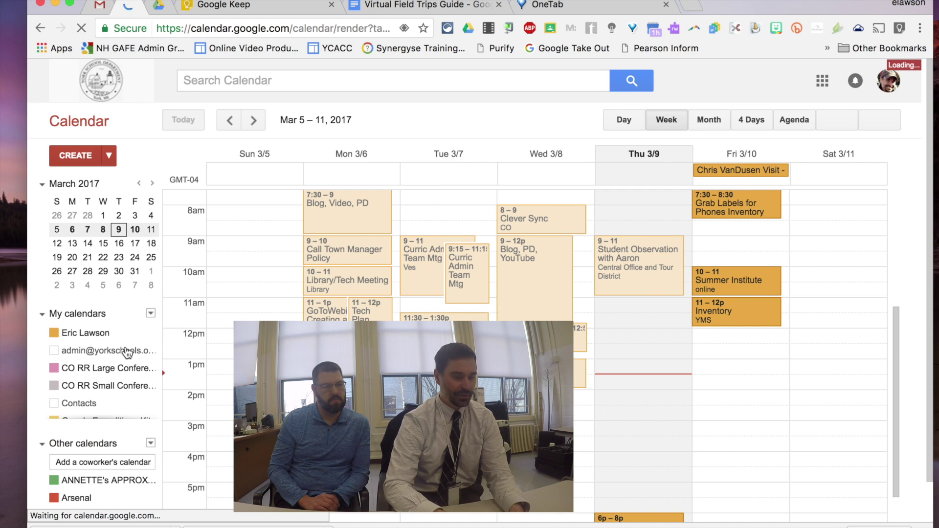
- Confirm the School Board Meeting reminder sits on Friday, March 10 at 8am, then return to Keep
scroll(113, 387, down, 5)
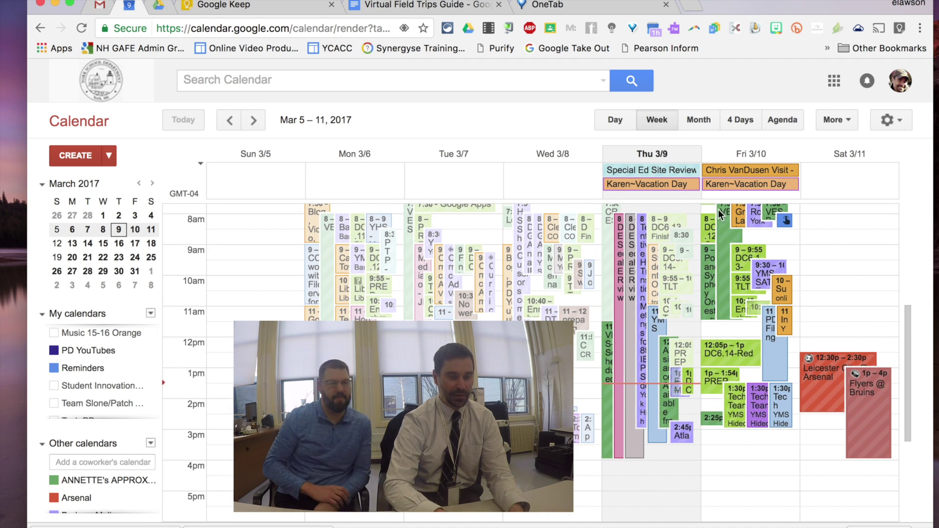
click(787, 220)
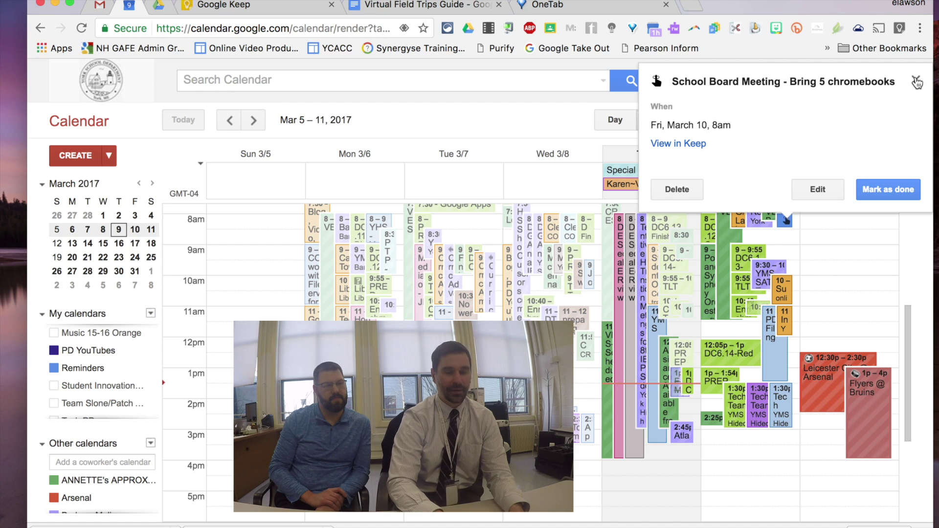
click(917, 83)
click(240, 7)
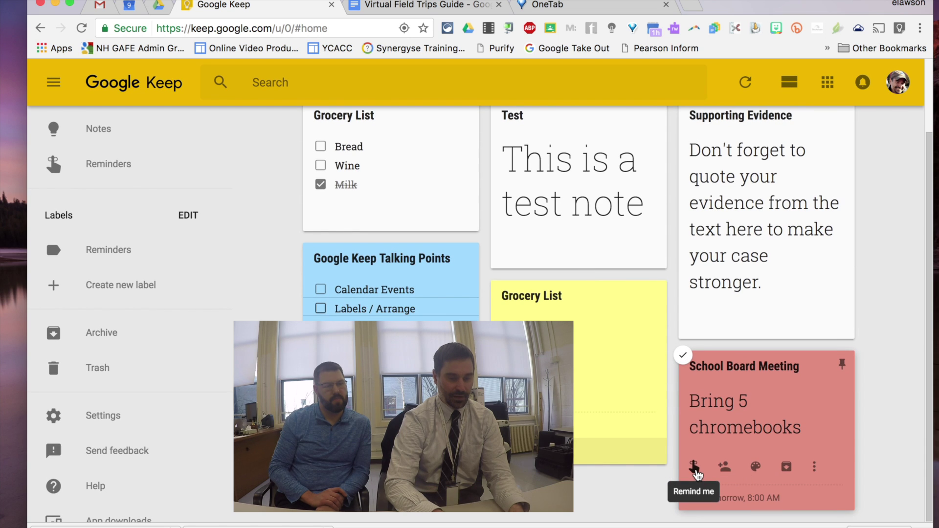
- Reschedule the School Board Meeting reminder to Thursday, March 9 at a custom 6:00 PM
click(734, 498)
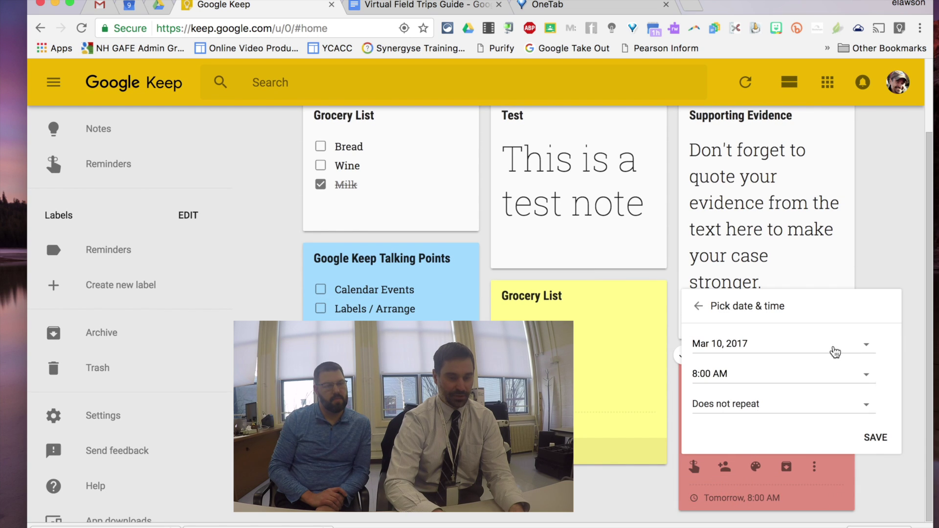
click(865, 347)
click(786, 419)
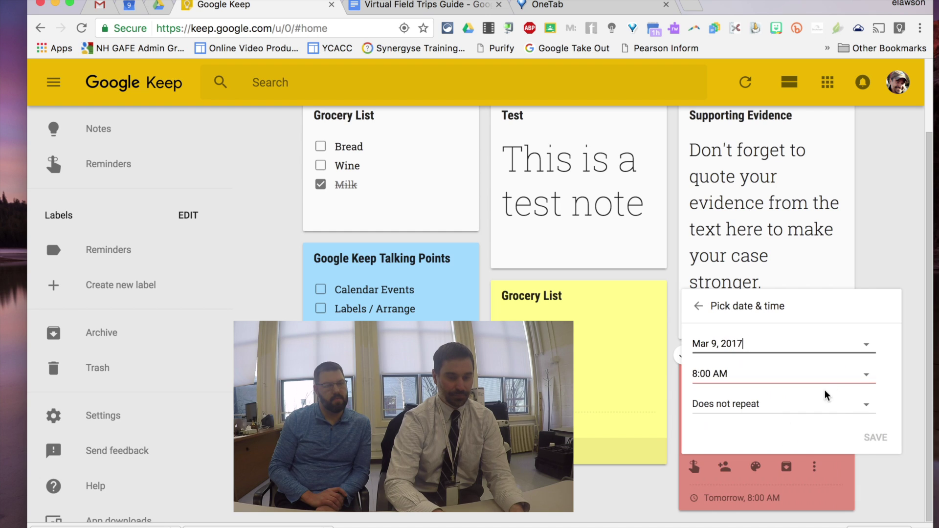
click(867, 382)
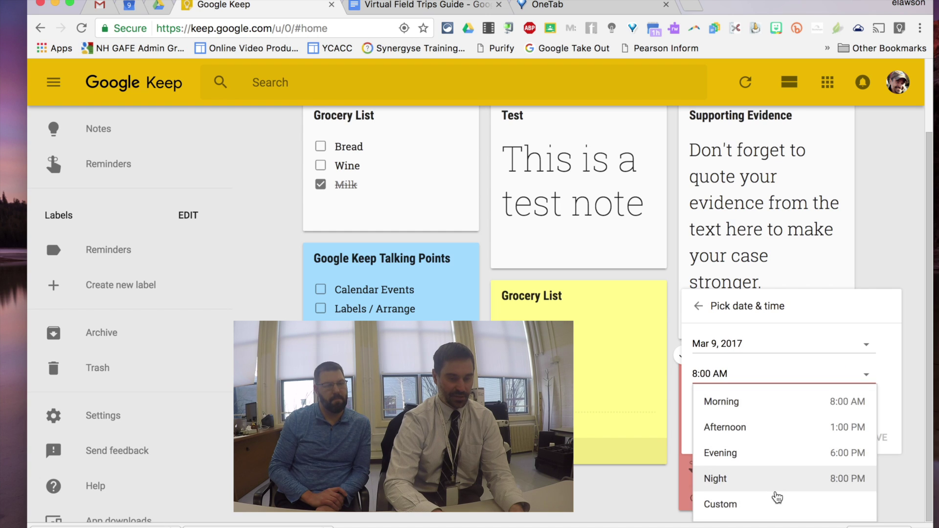
click(771, 507)
text(6)
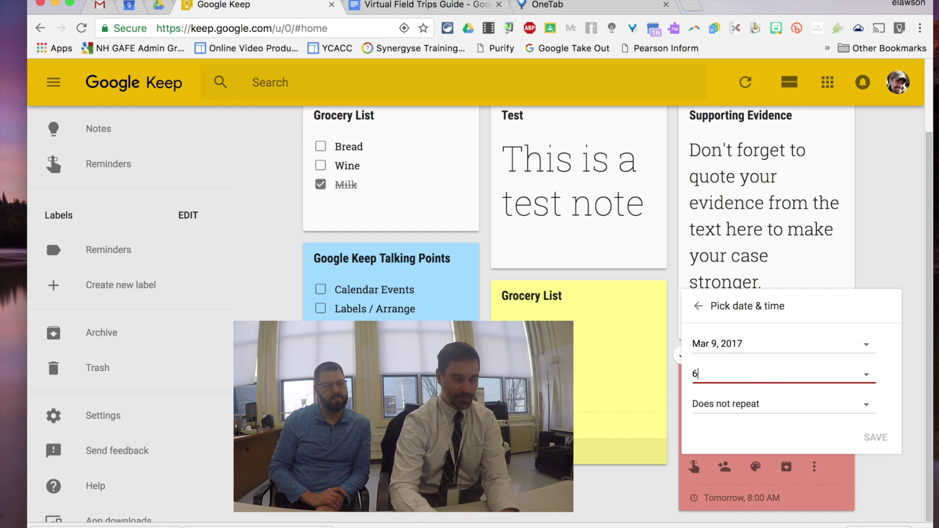
text(:00pm)
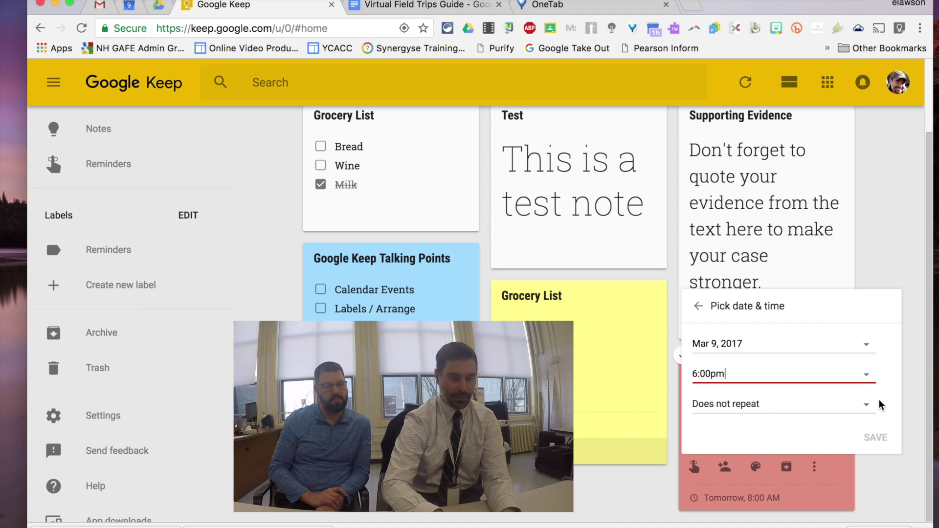
click(881, 405)
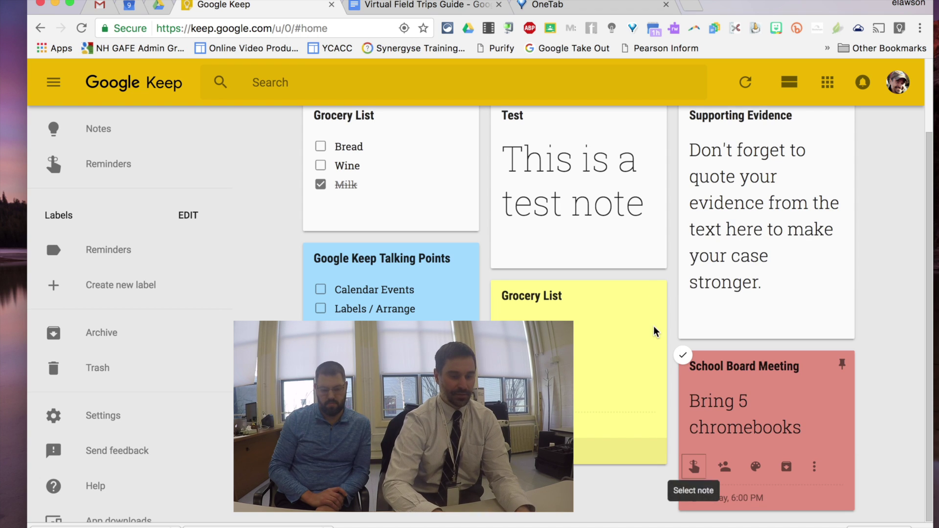
click(132, 6)
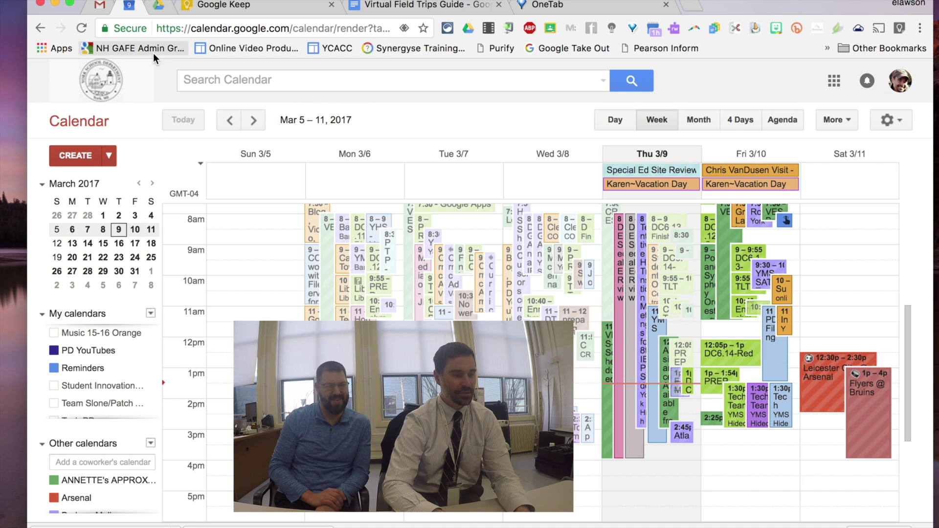
- Reload Calendar and check the School Board Meeting reminder now shows Thursday, March 9 at 6pm
click(81, 28)
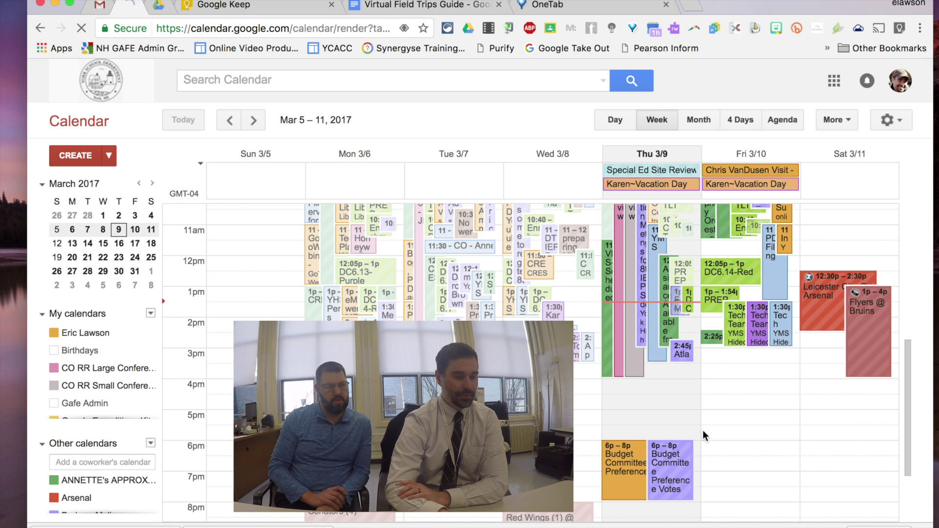
click(689, 447)
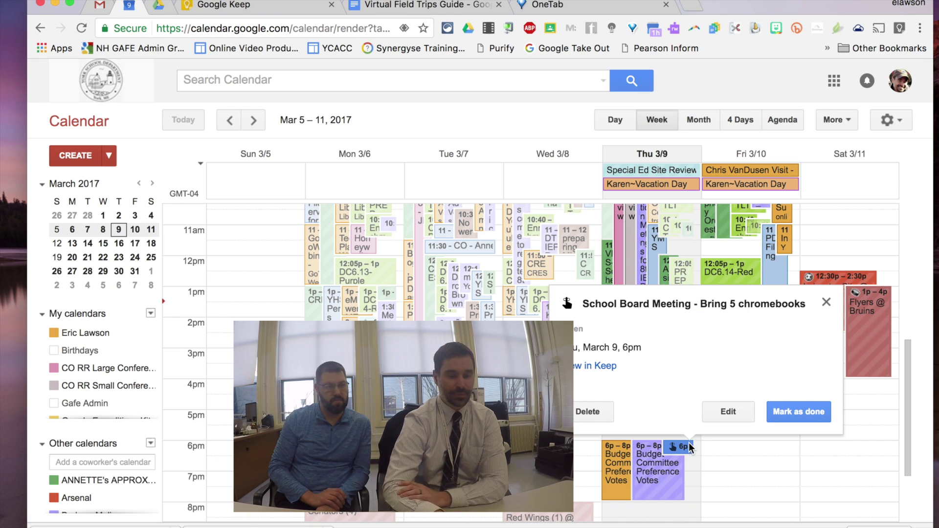
click(827, 303)
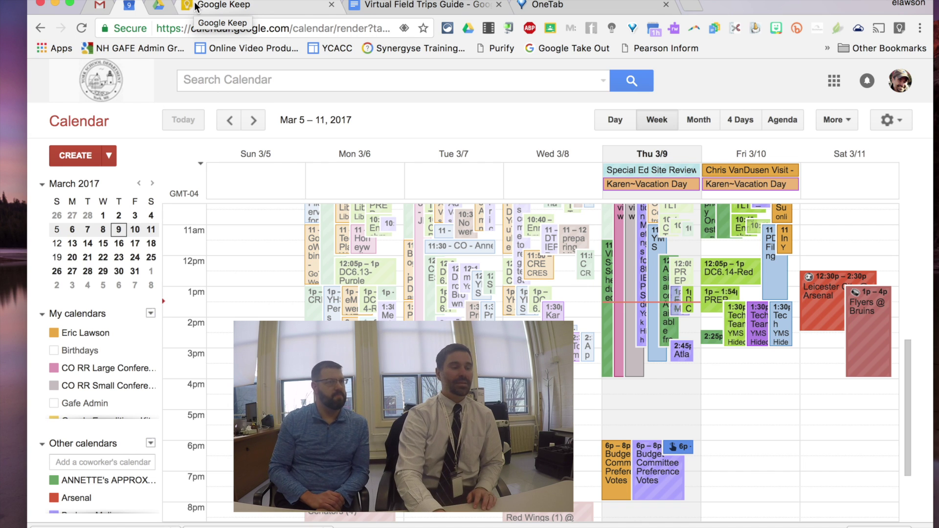
click(101, 7)
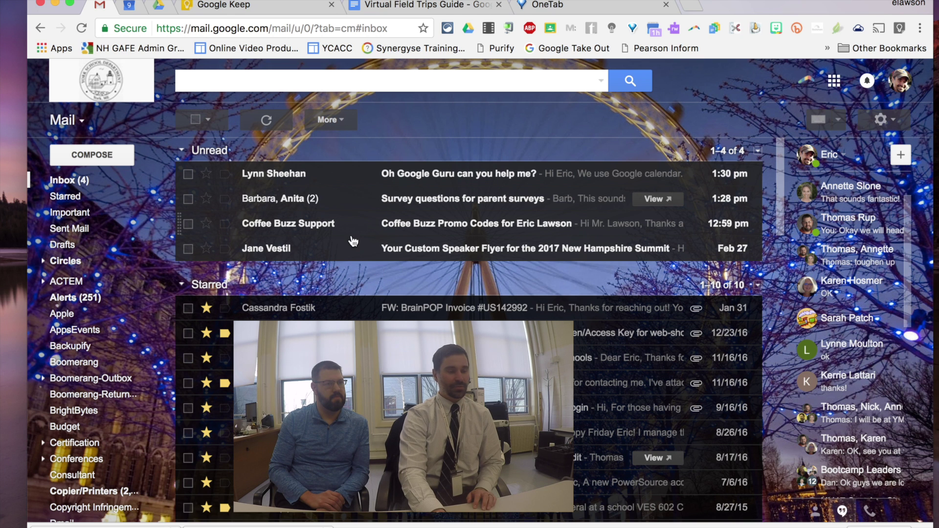
- View the Gmail Tasks list, then tick off Calendar Events in Keep's Talking Points checklist
click(86, 122)
click(94, 177)
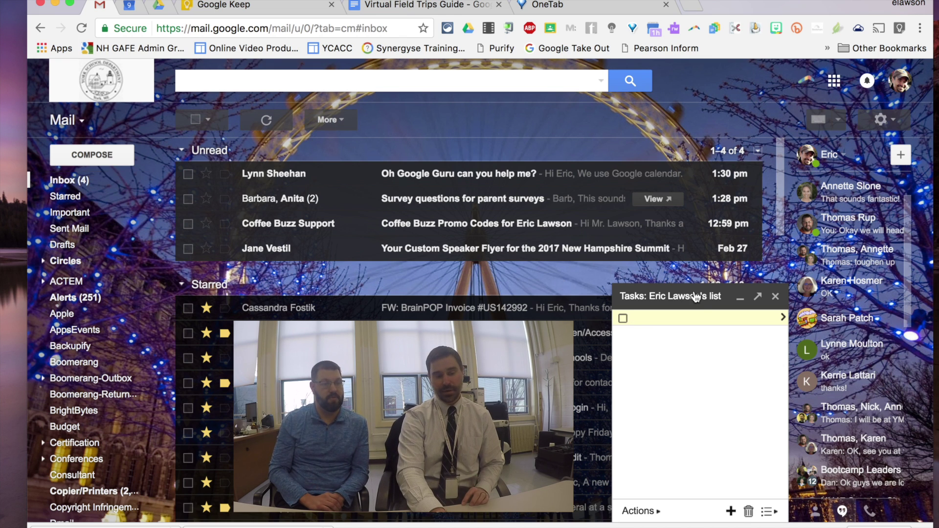
click(776, 298)
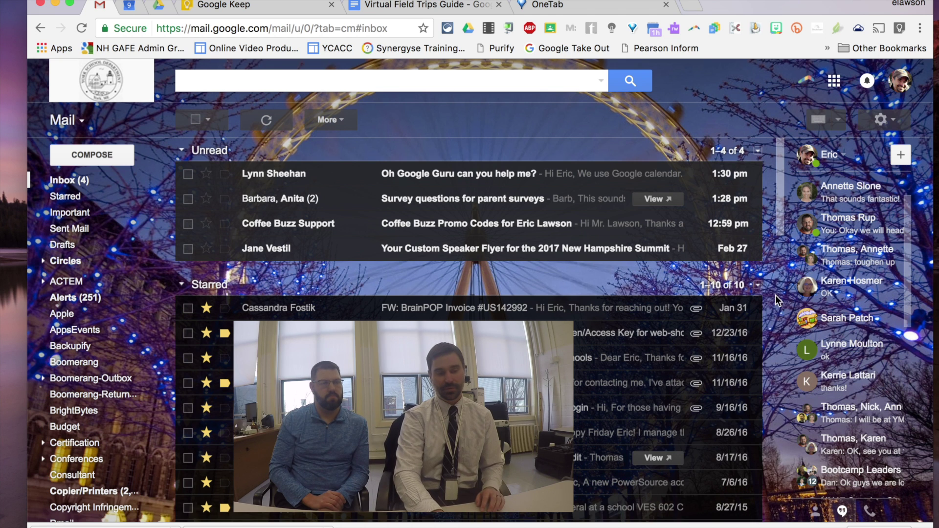
click(259, 8)
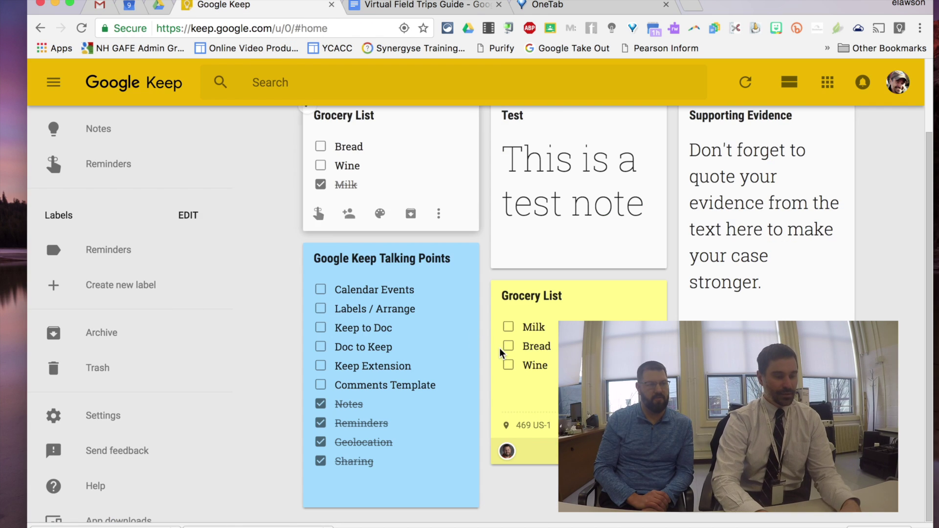
click(320, 290)
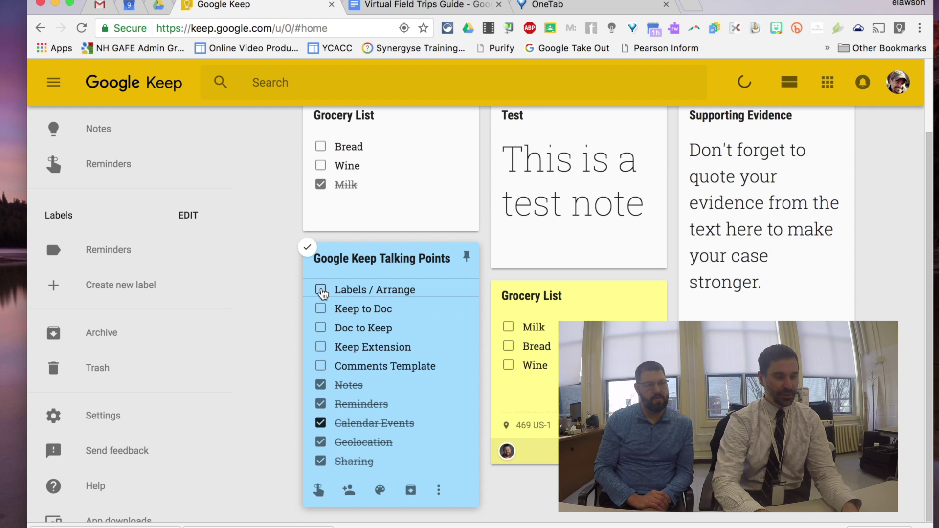
- In the Talking Points note, drag Keep to Doc below Doc to Keep
click(380, 328)
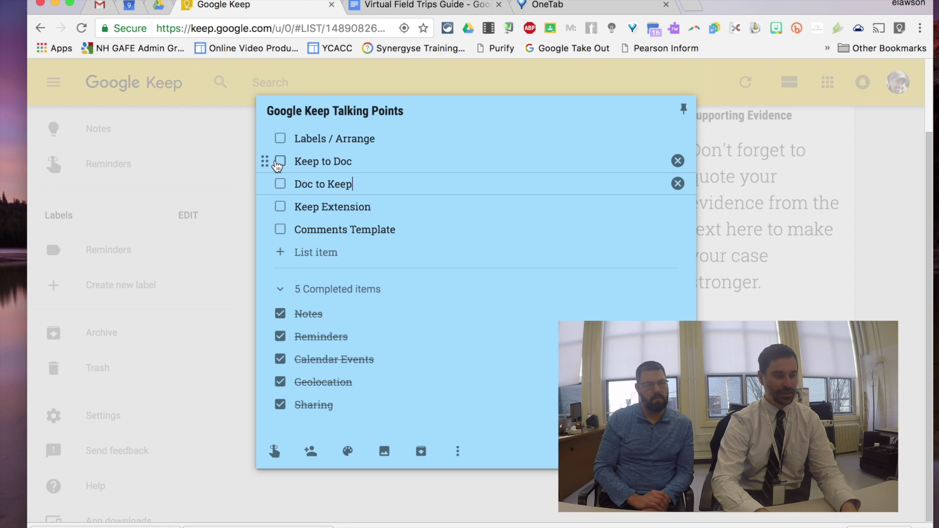
drag(268, 161, 264, 183)
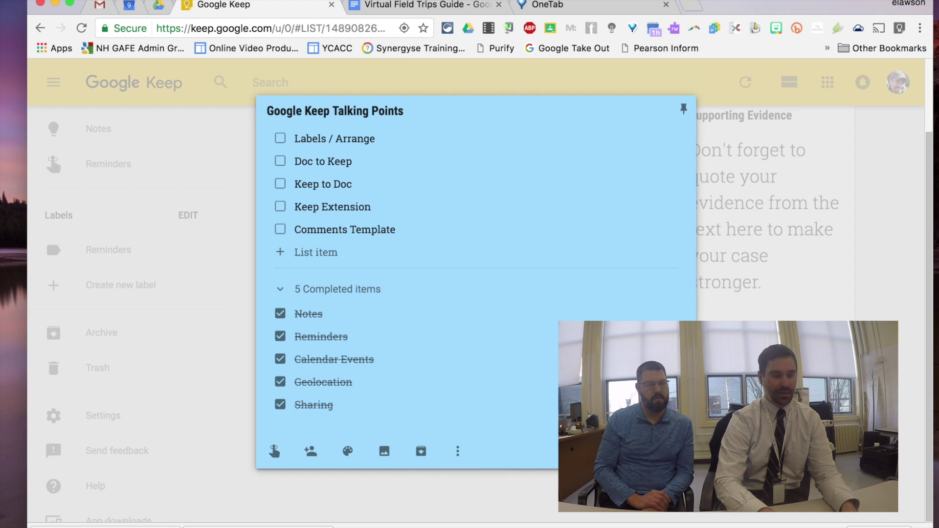
click(230, 332)
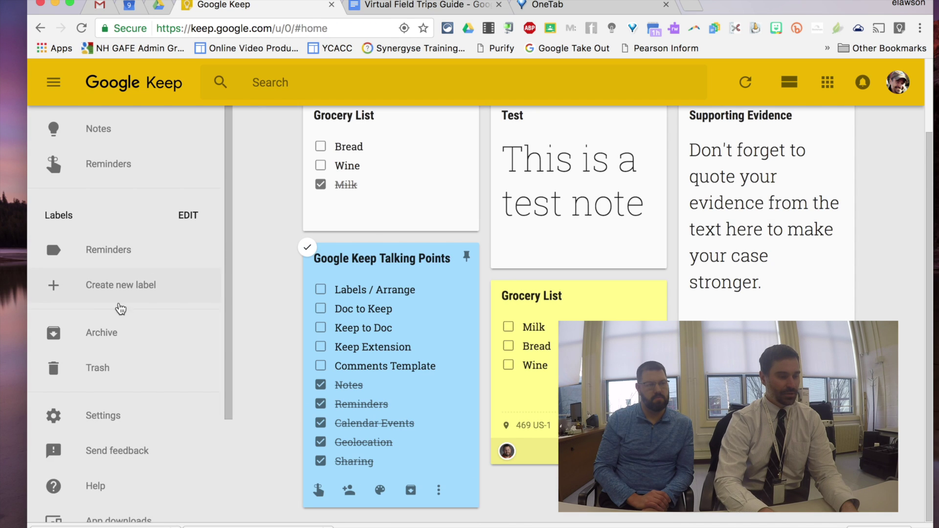
- Create a new Keep label named 'Google PD'
click(131, 288)
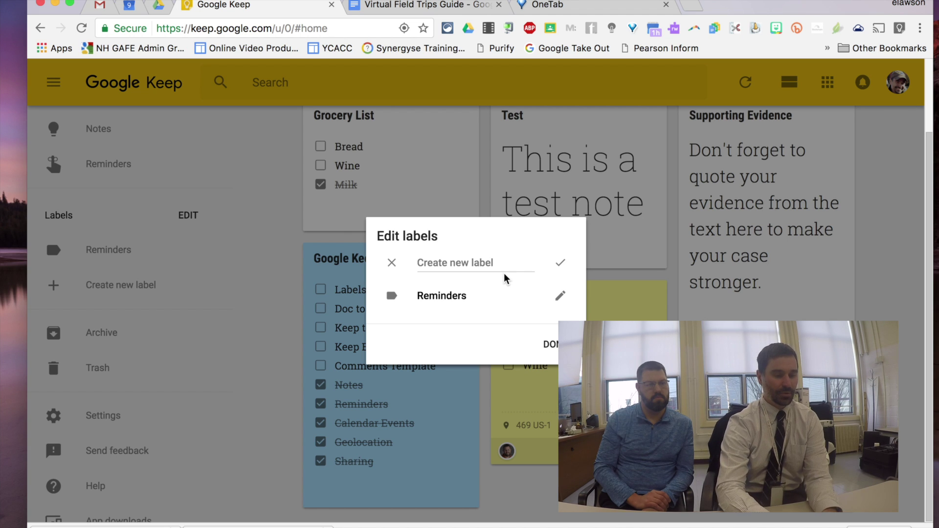
text(Google PD)
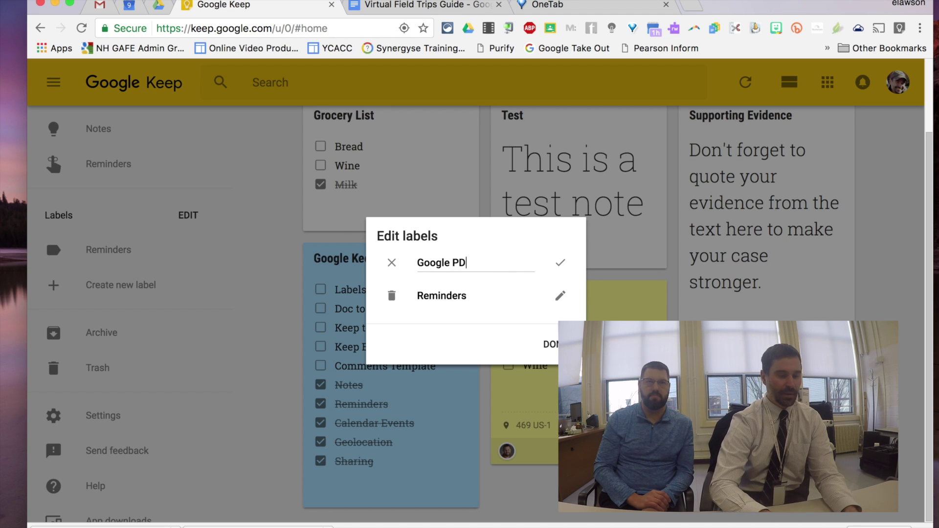
click(551, 345)
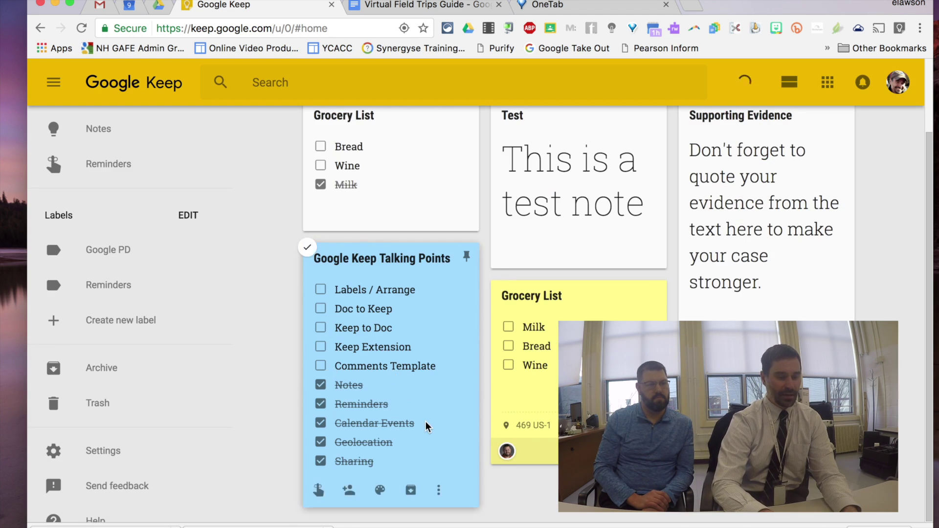
- Tag the Google Keep Talking Points note with the Google PD label
click(439, 490)
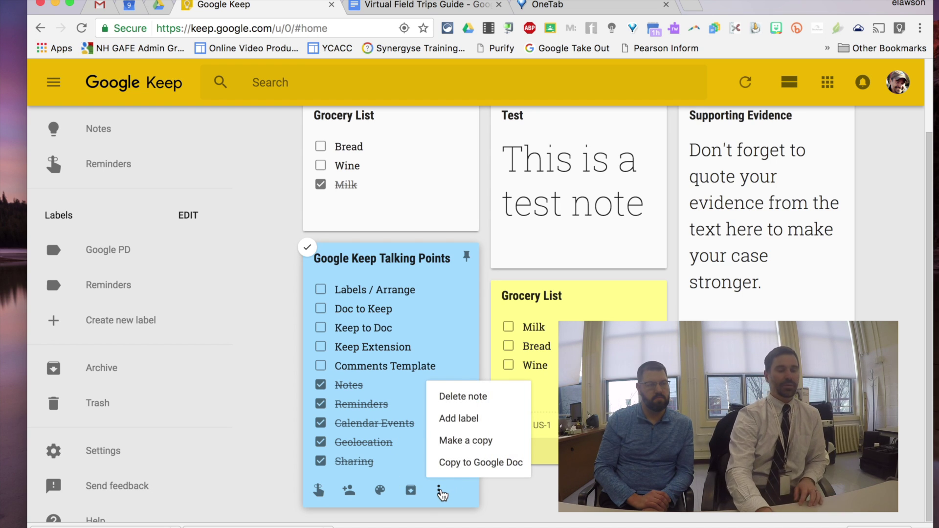
click(472, 418)
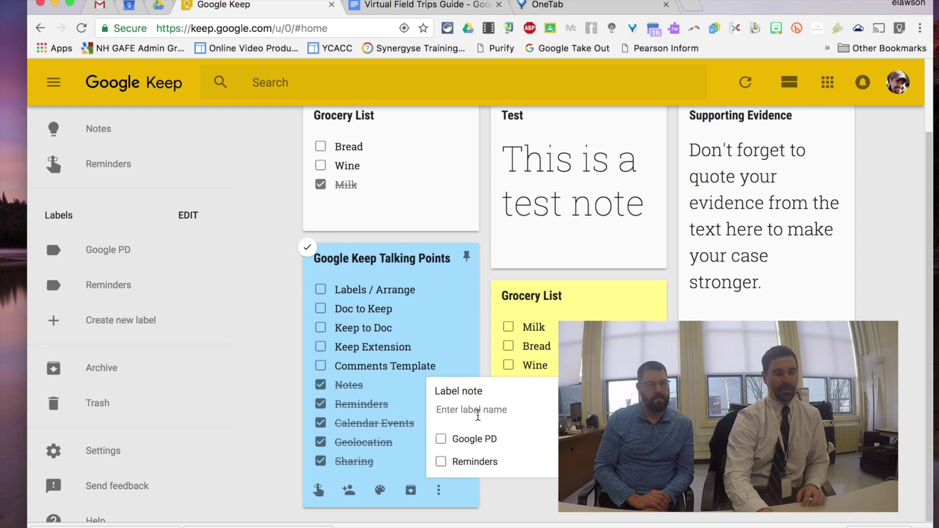
click(441, 440)
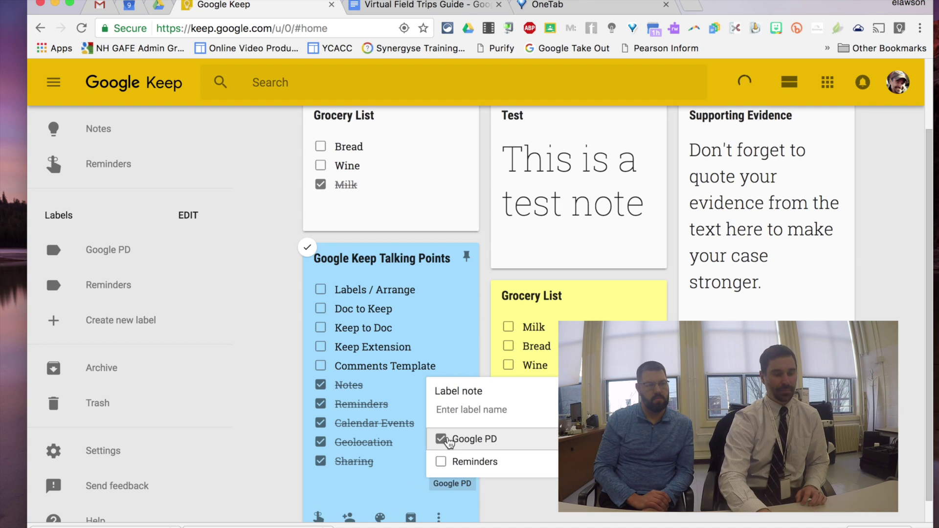
click(544, 506)
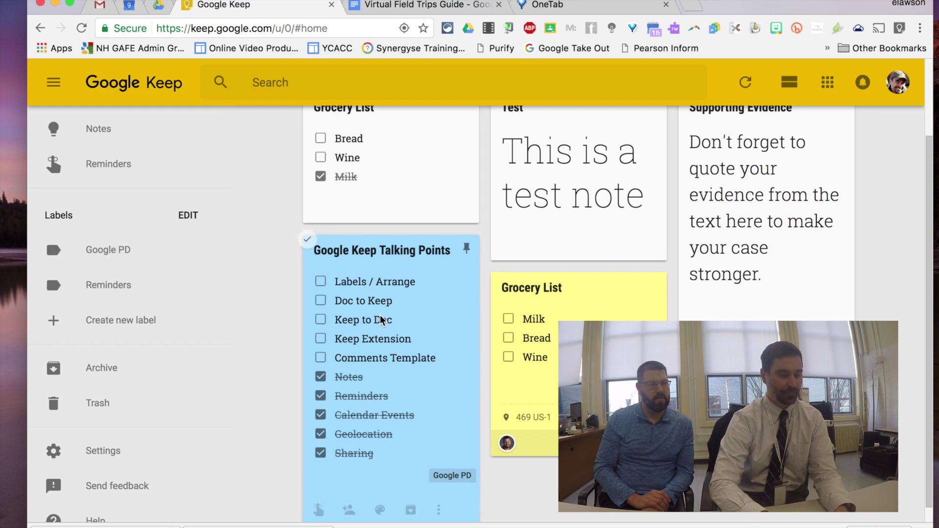
scroll(382, 321, down, 1)
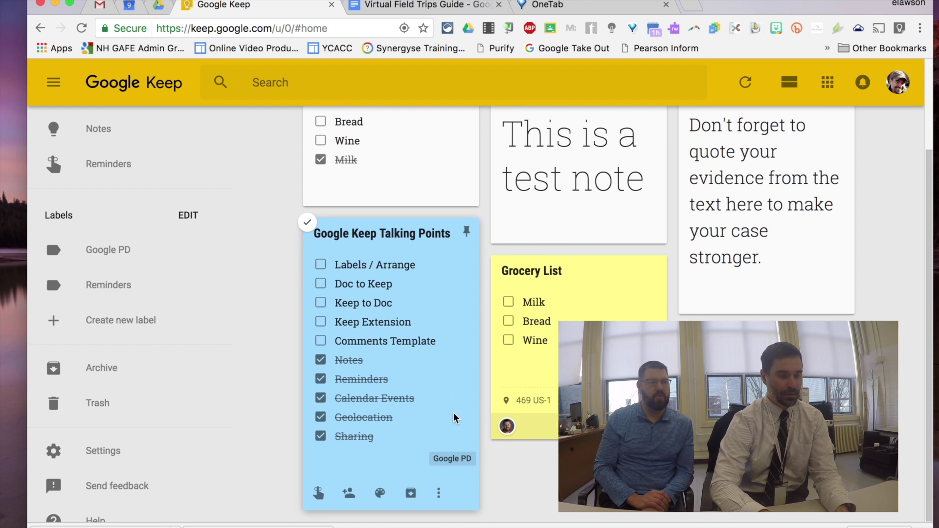
- Tick off Labels / Arrange, browse the Google PD label's notes, then return to all notes
click(321, 265)
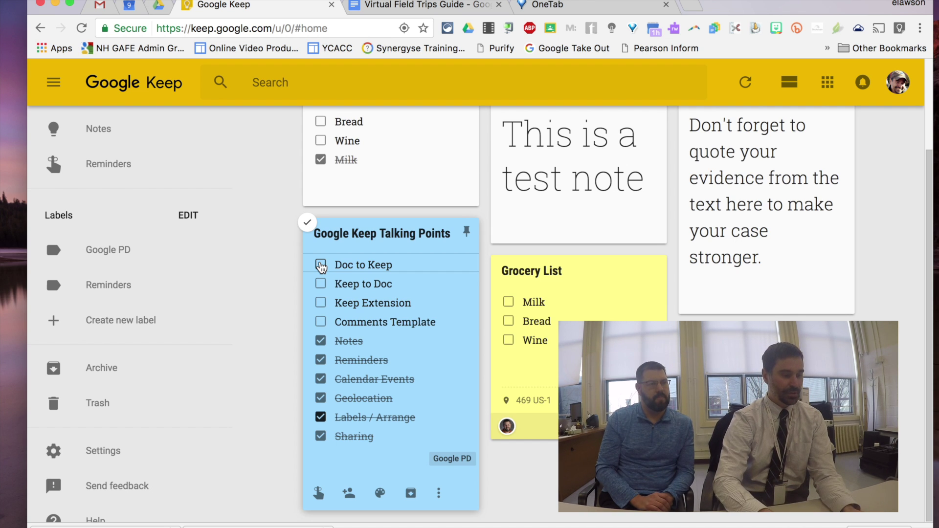
click(142, 261)
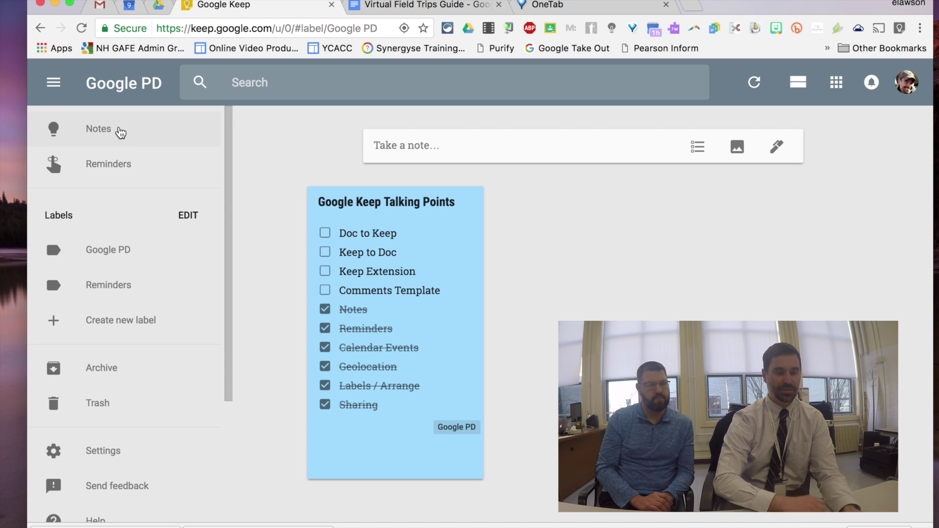
click(119, 131)
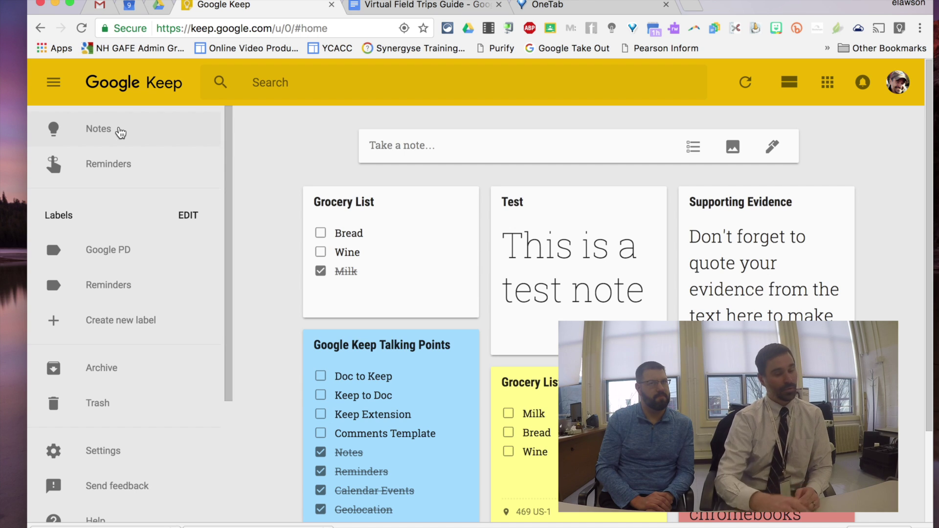
scroll(282, 322, down, 2)
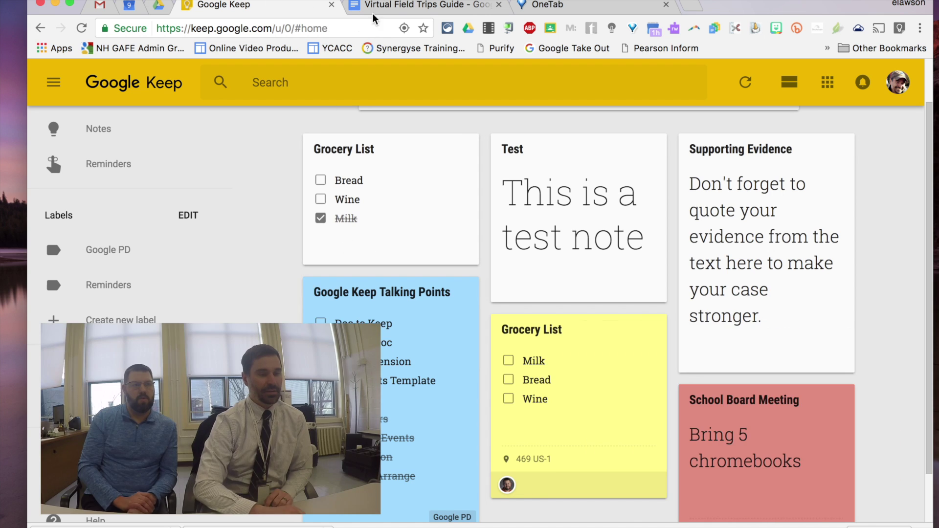
- Open the Keep notepad side panel beside the Virtual Field Trips Guide document
click(398, 5)
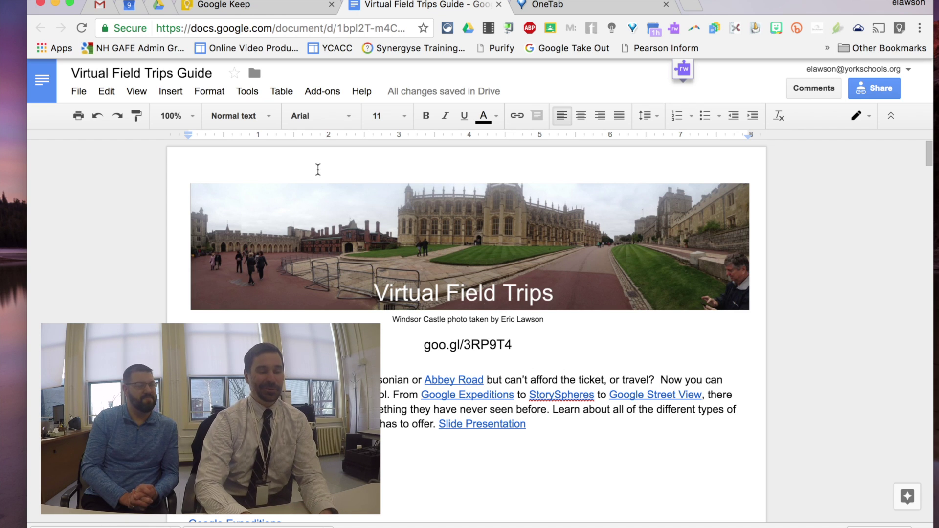
click(252, 93)
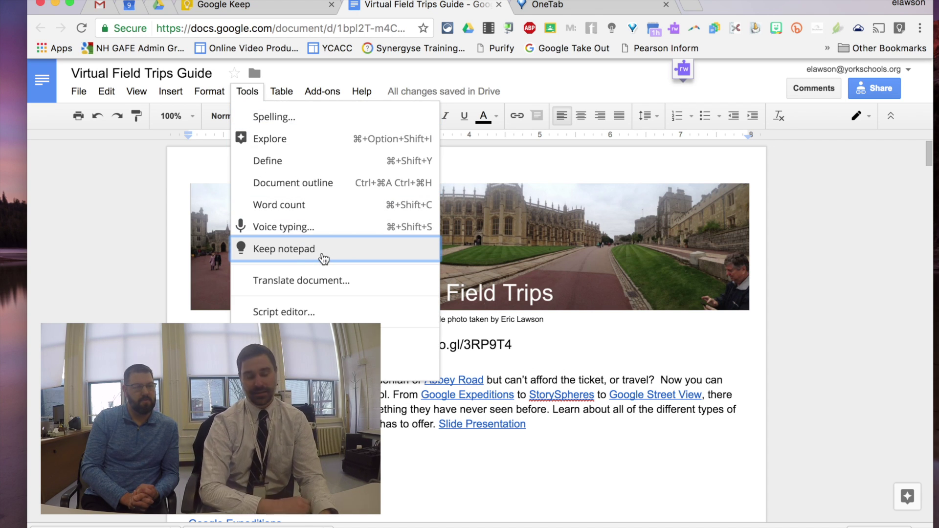
click(324, 259)
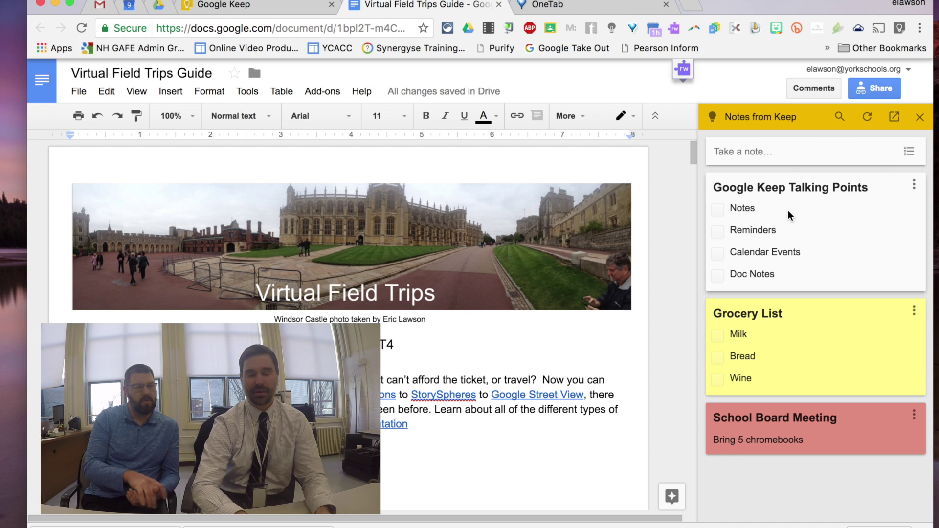
click(288, 8)
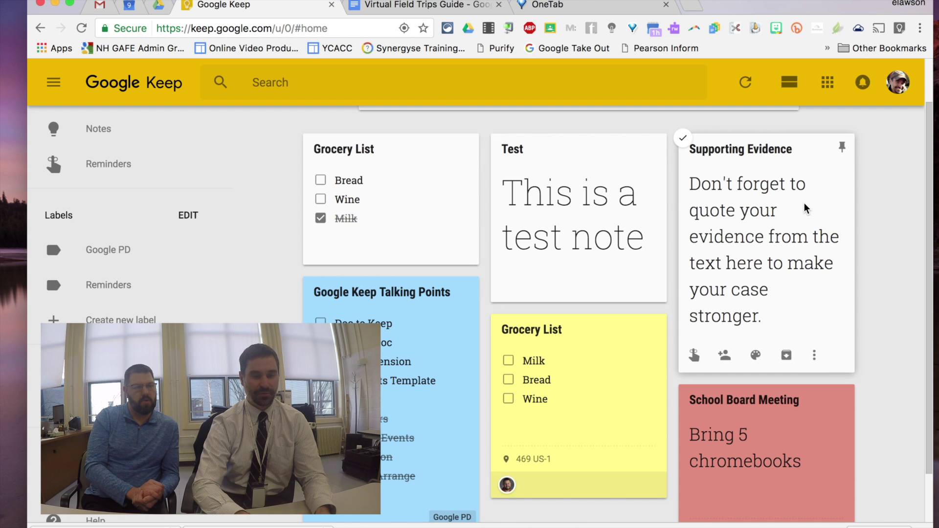
- Drag Supporting Evidence to the top of the first column and reposition the Grocery List and School Board Meeting cards
drag(786, 177, 412, 161)
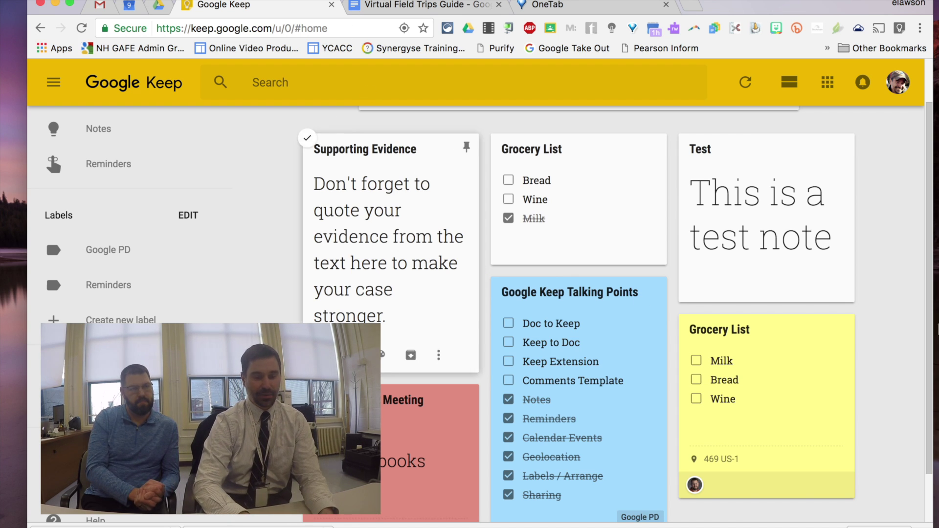
drag(783, 363, 650, 409)
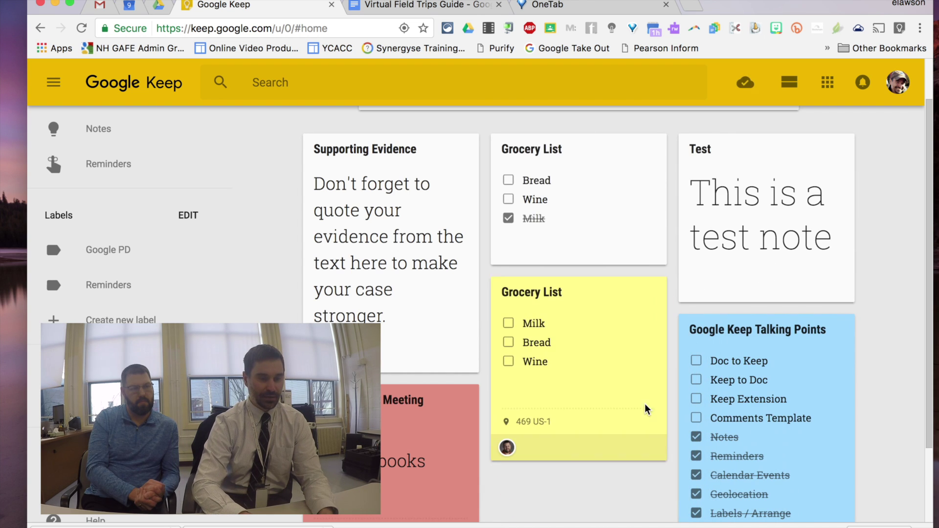
drag(636, 203, 782, 384)
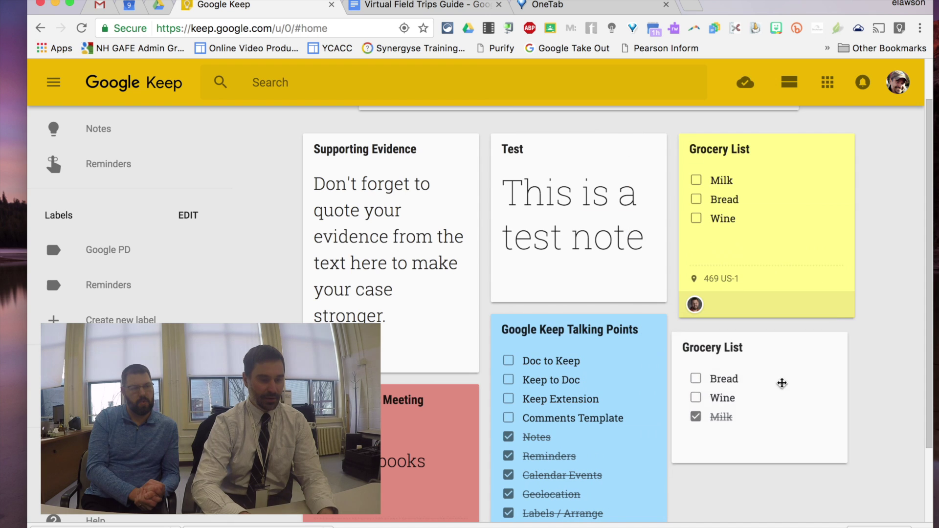
drag(478, 426, 635, 245)
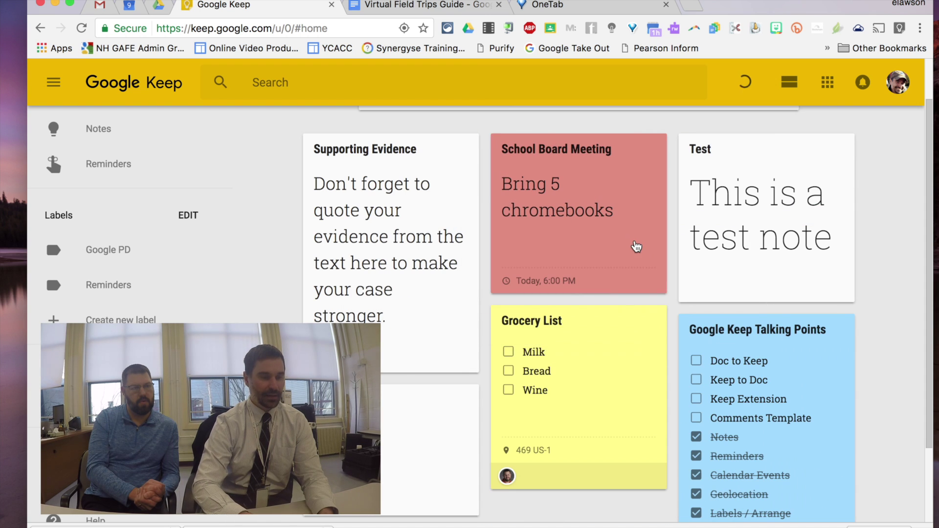
click(455, 6)
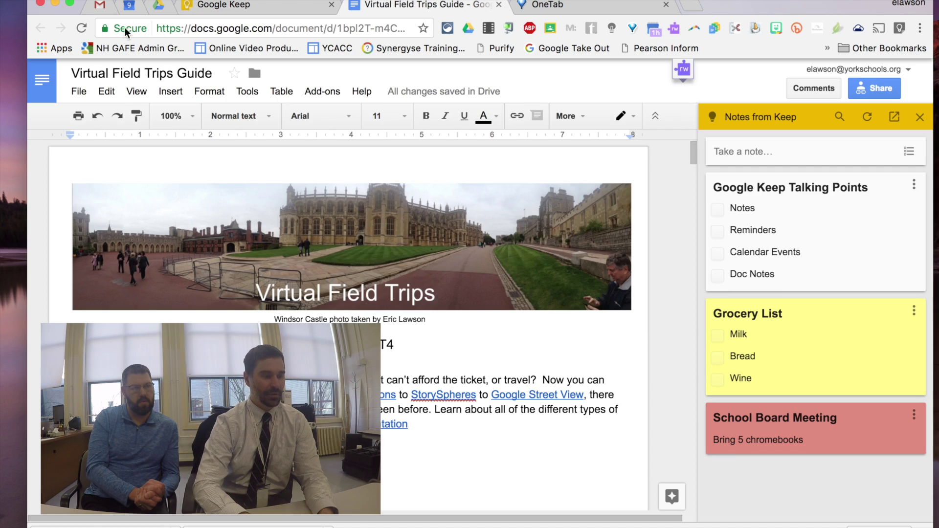
- Reload the guide and reopen the Keep notepad so Supporting Evidence leads the list
click(81, 27)
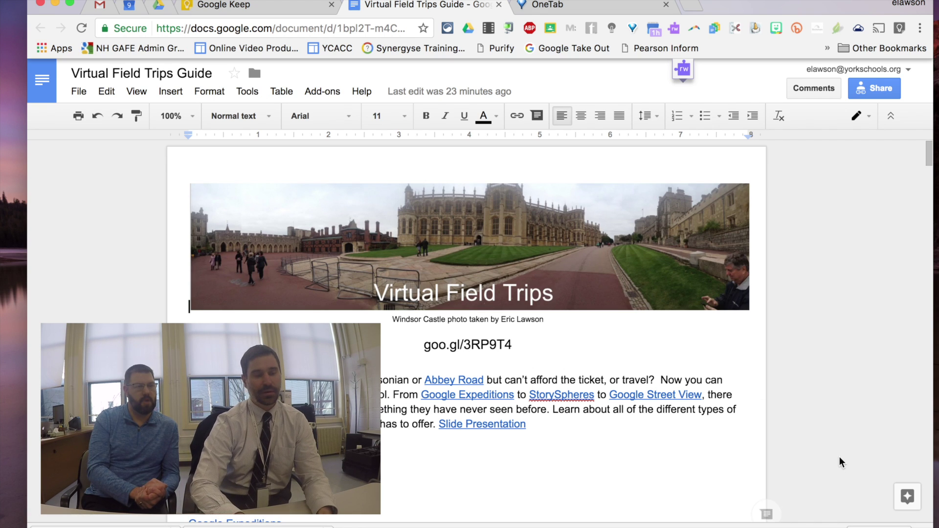
click(252, 95)
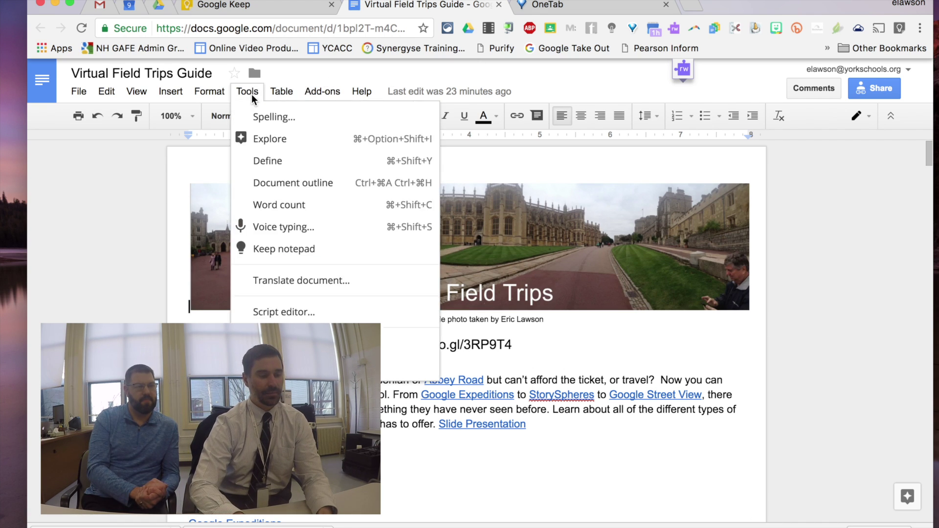
click(267, 248)
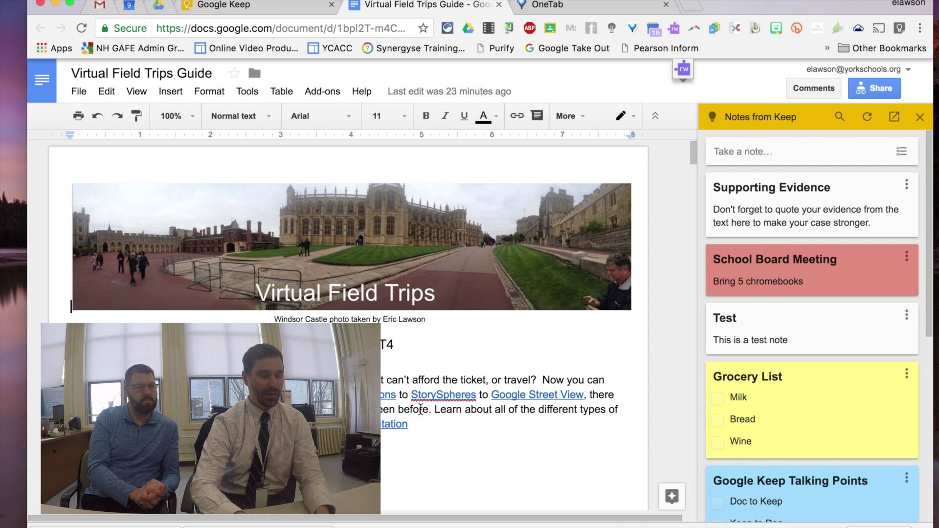
drag(407, 424, 318, 380)
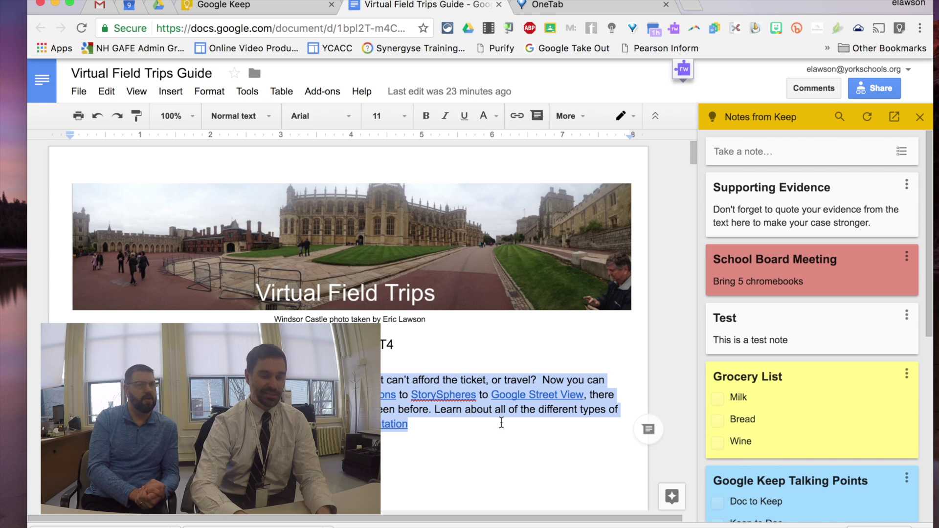
click(455, 411)
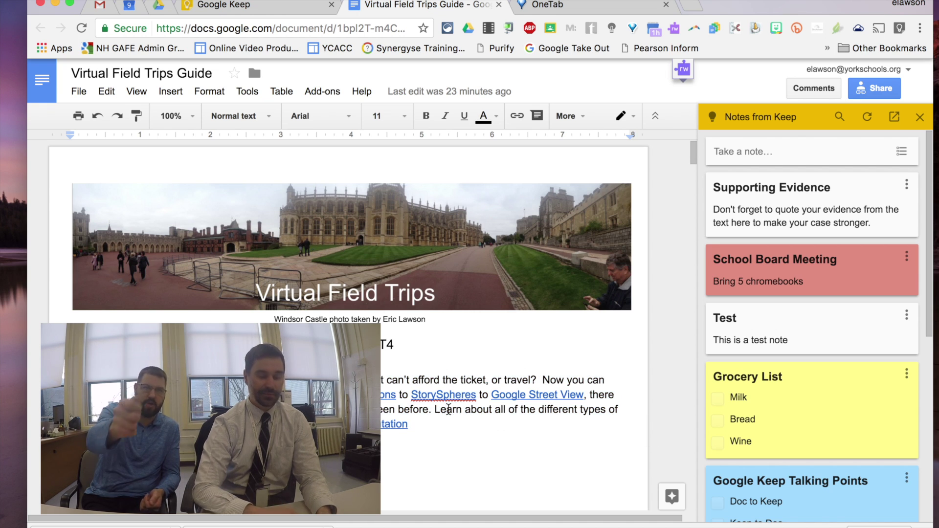
double_click(449, 410)
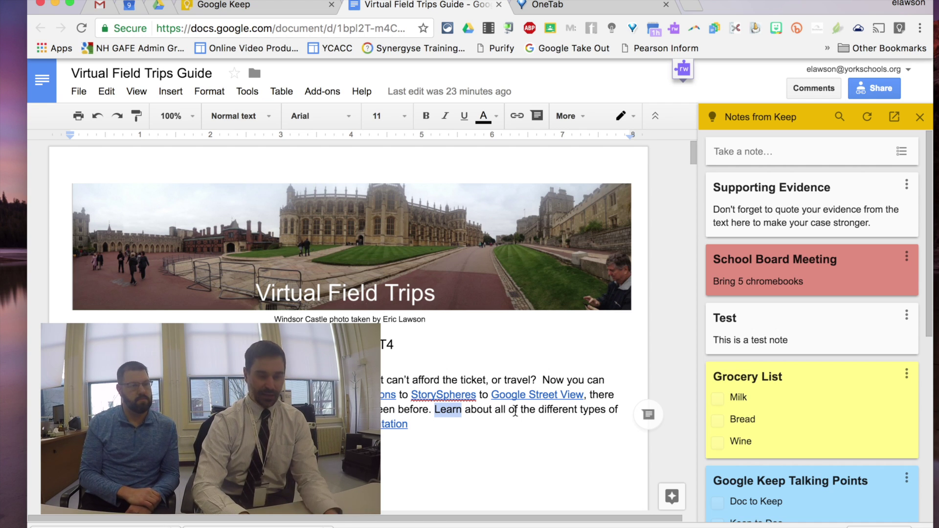
click(649, 415)
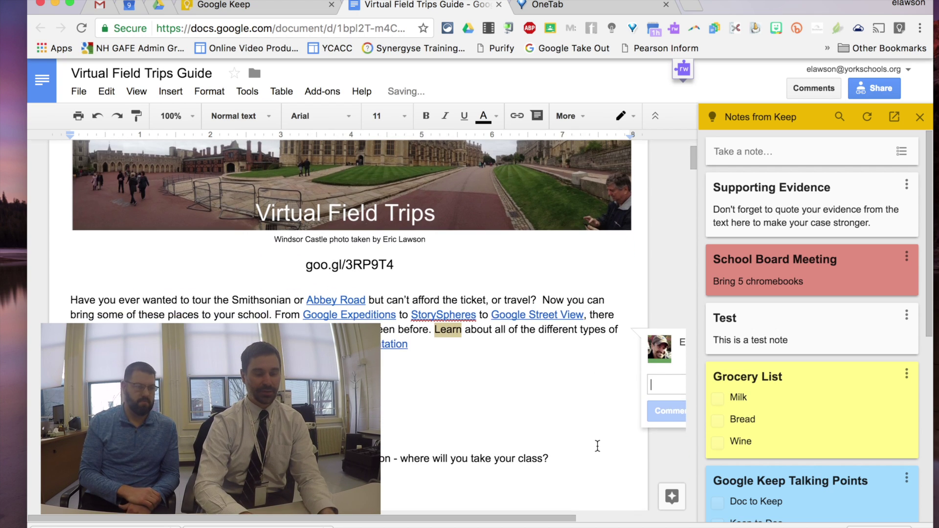
click(616, 407)
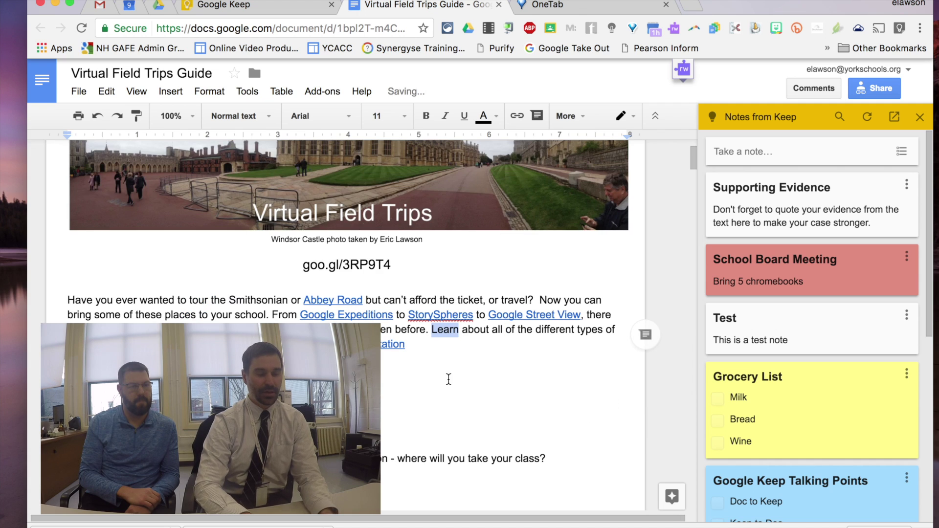
click(565, 388)
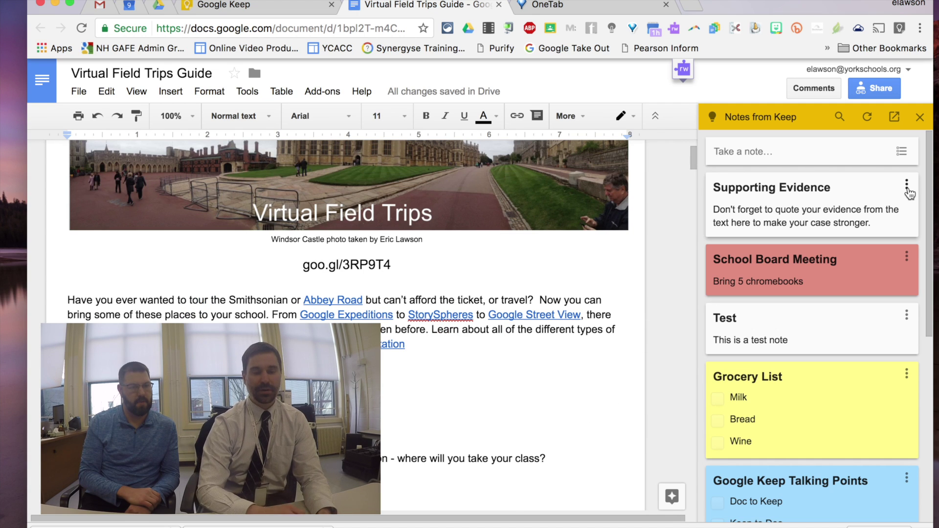
click(907, 187)
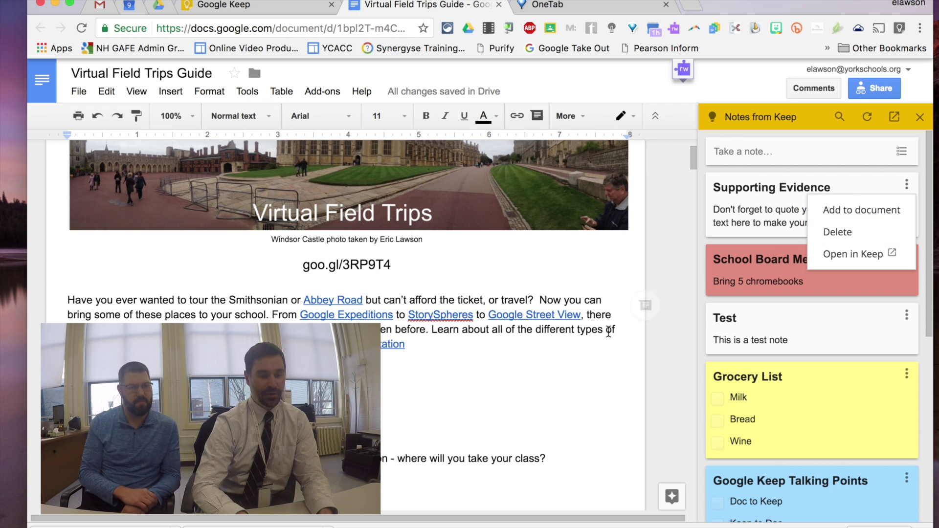
click(599, 356)
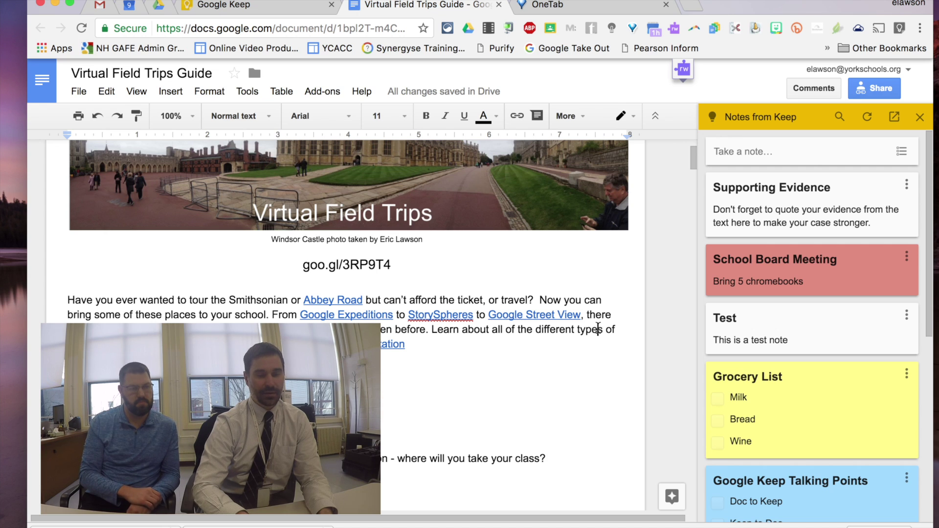
double_click(598, 329)
drag(884, 226, 744, 220)
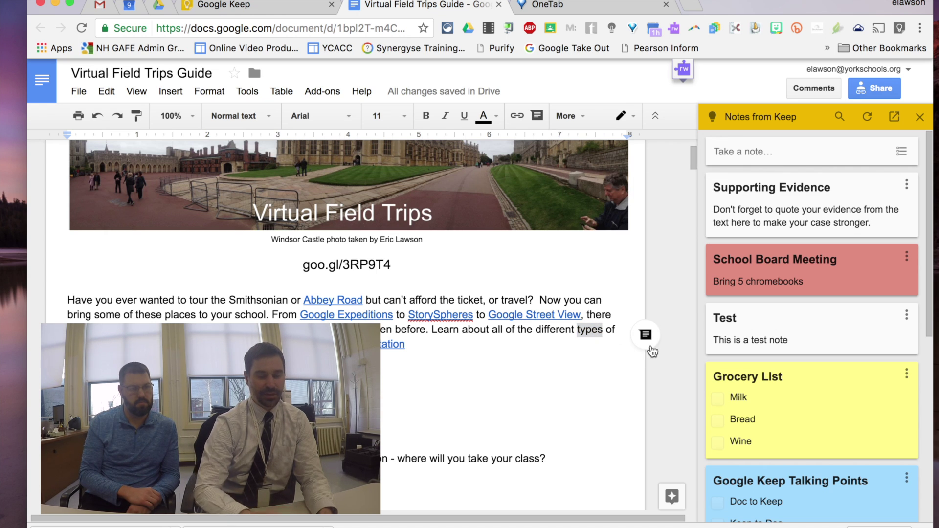
click(646, 336)
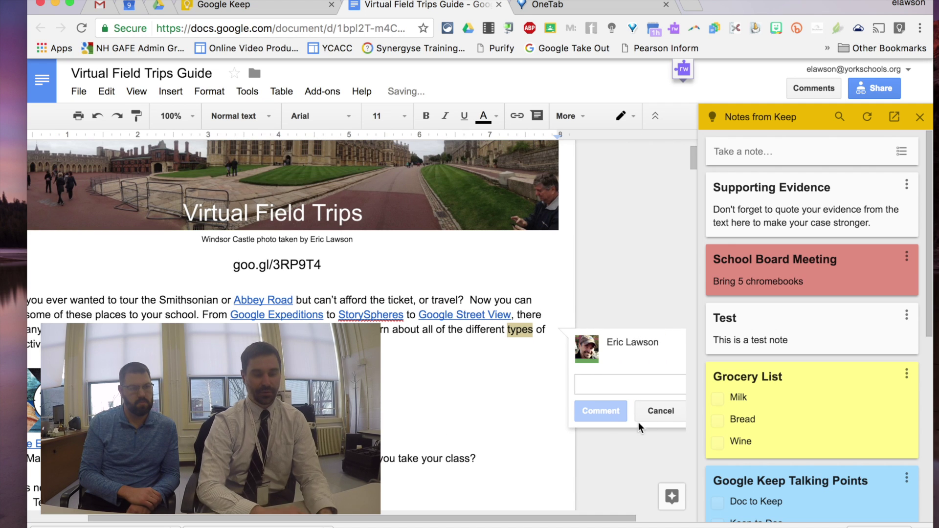
click(659, 412)
click(624, 355)
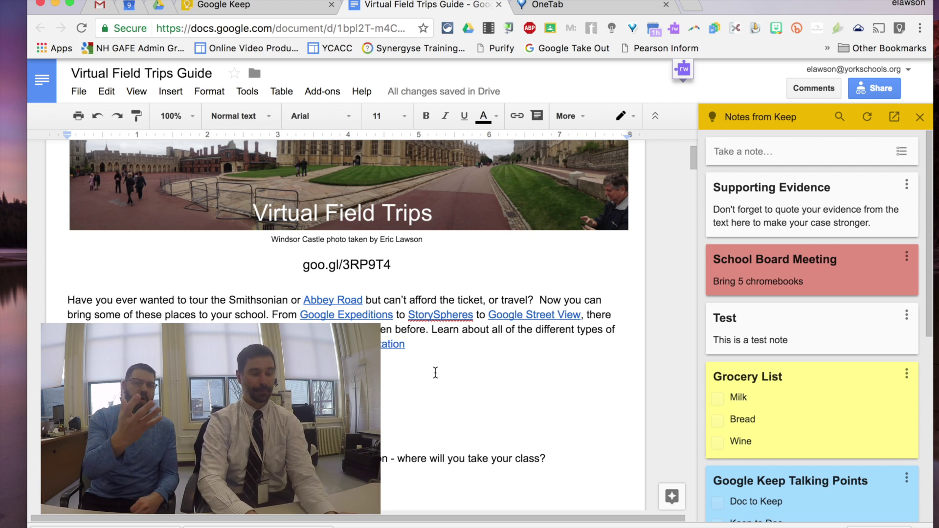
scroll(390, 416, down, 5)
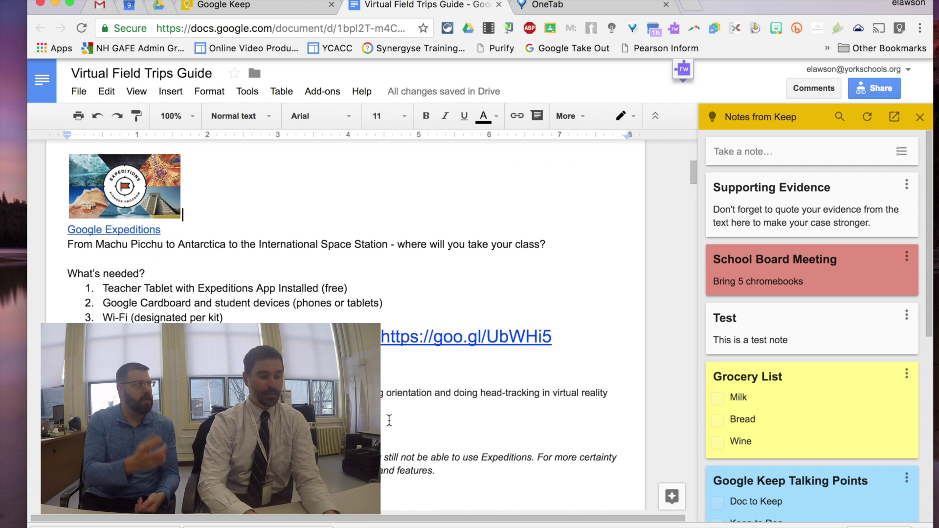
scroll(390, 421, down, 2)
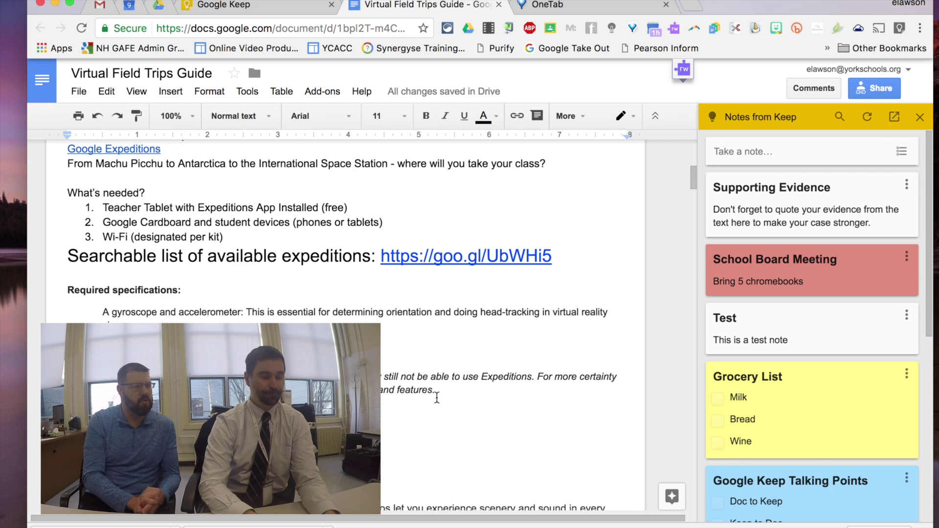
scroll(437, 398, down, 4)
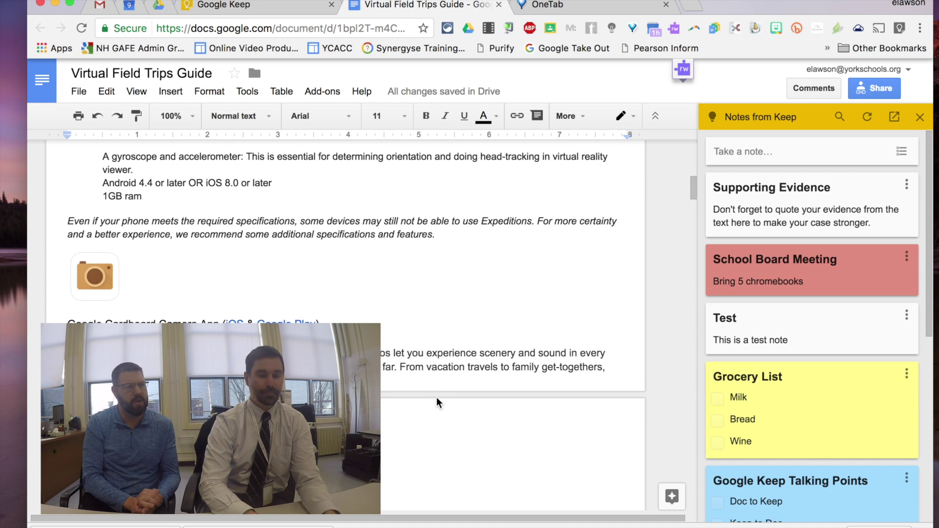
- Save the Cardboard Camera VR-photos paragraph to Keep notepad and open the new note in Google Keep
drag(607, 368, 342, 353)
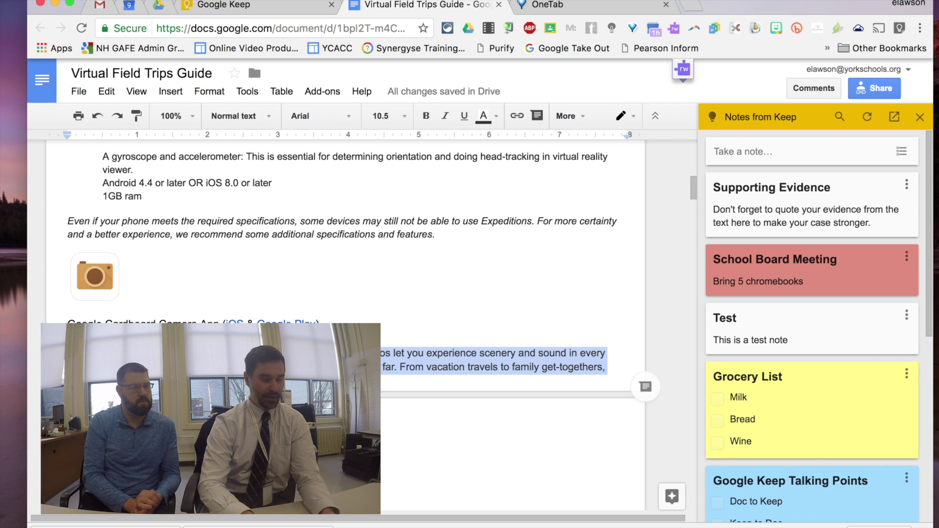
right_click(290, 357)
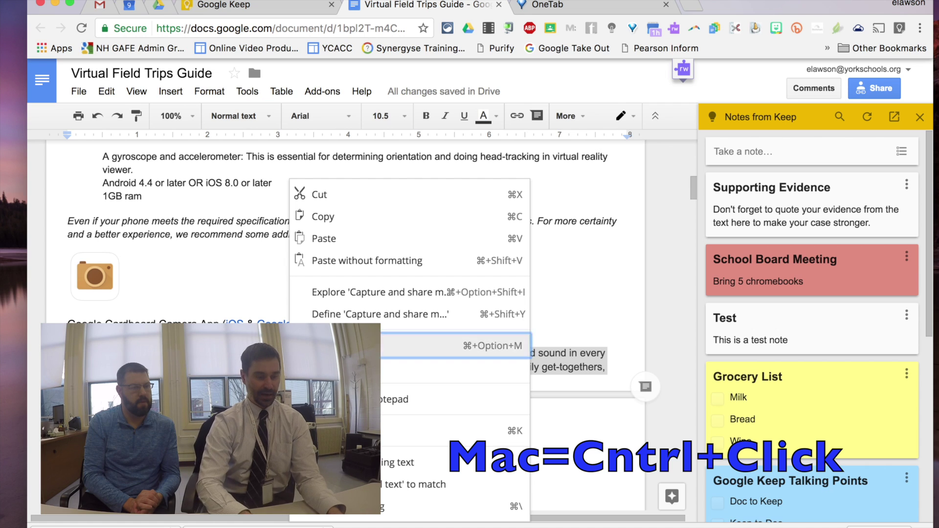
click(455, 399)
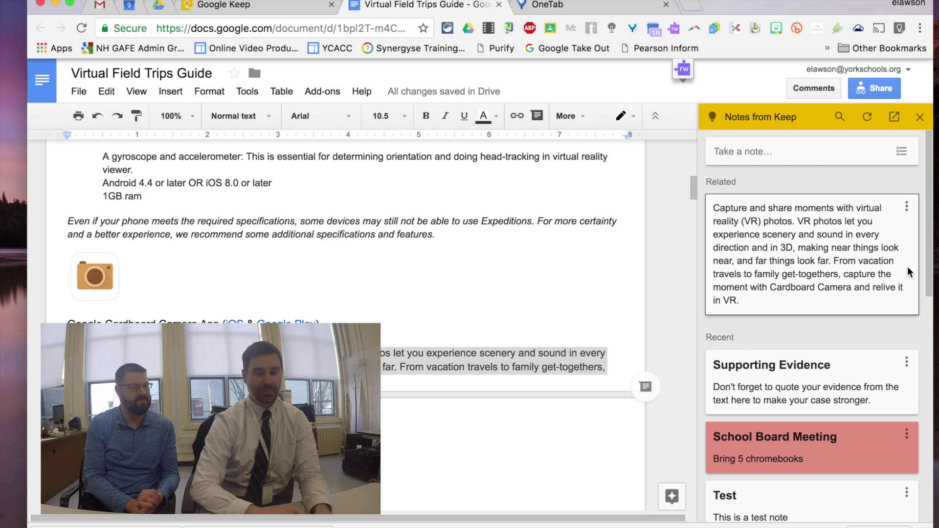
click(906, 208)
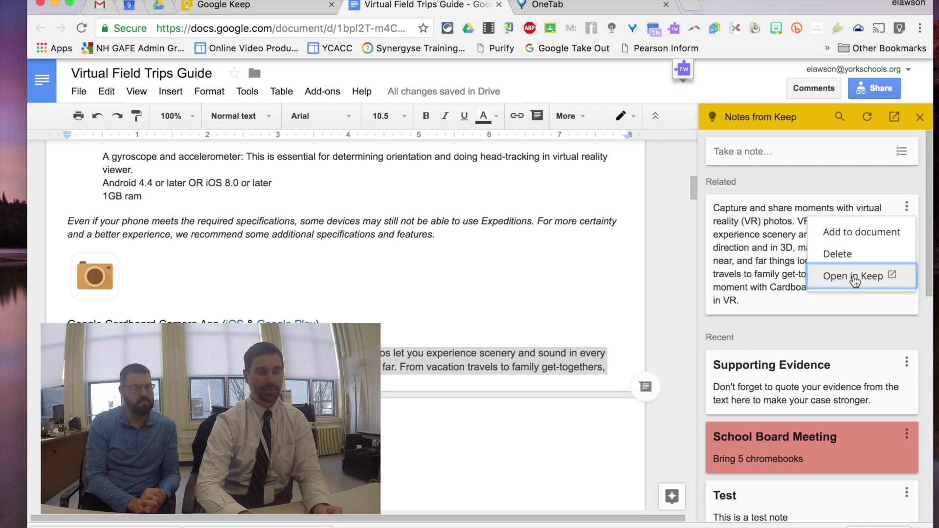
click(853, 276)
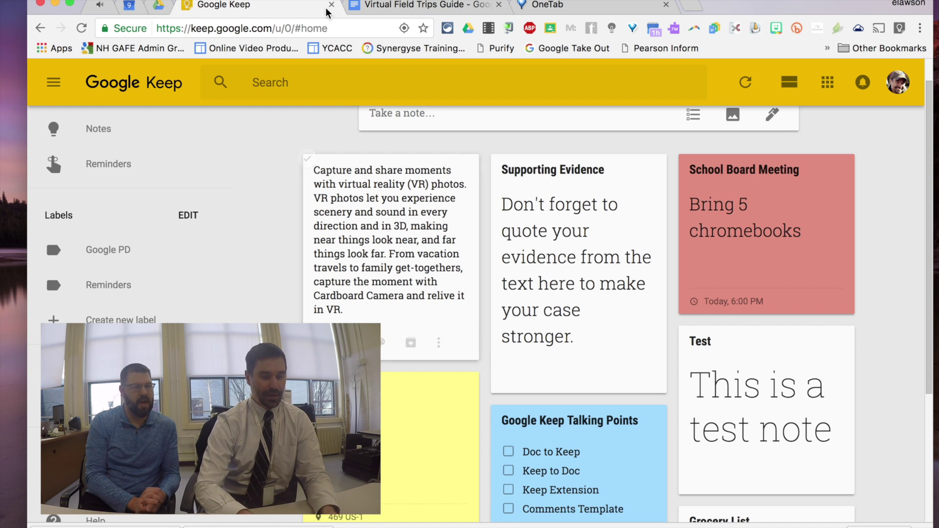
- Tick Keep to Doc and Doc to Keep in Talking Points, then start a blank browser tab
scroll(437, 253, down, 3)
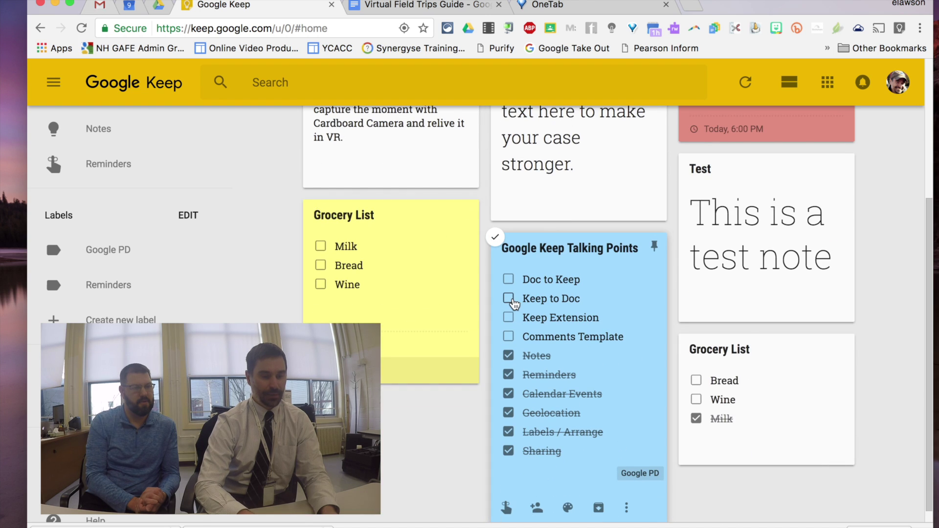
click(509, 299)
click(508, 280)
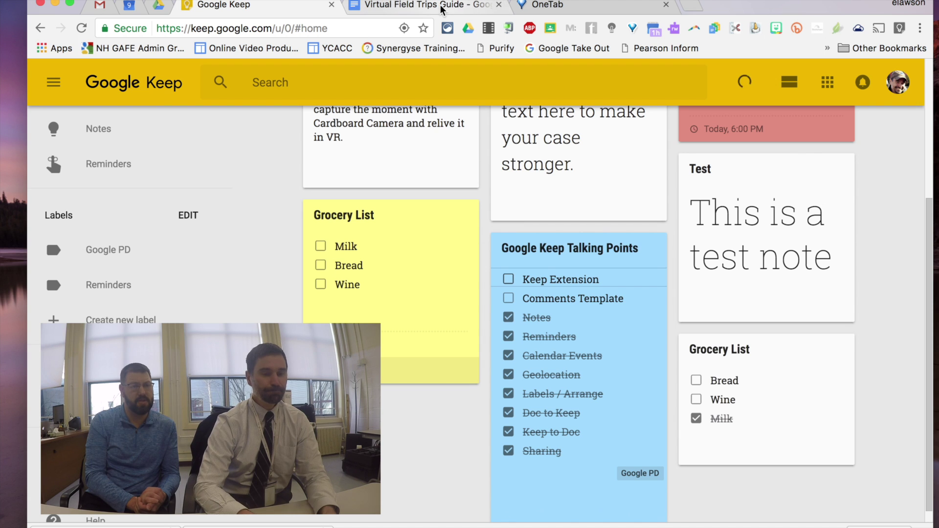
click(692, 5)
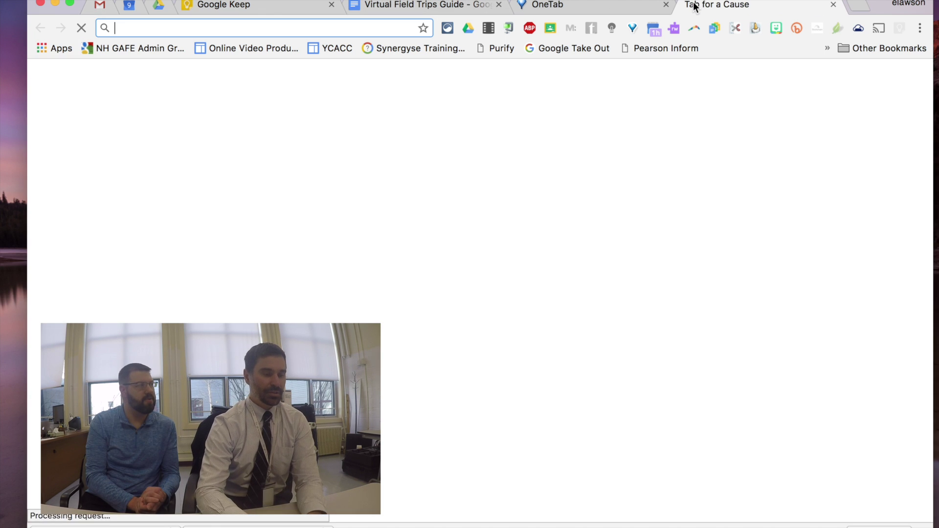
- Go to msn.com and read through the 'Lost and Found' Antarctic balloon telescope article
text(msn.com/en-us/news/technology/lost-and-found-antar...)
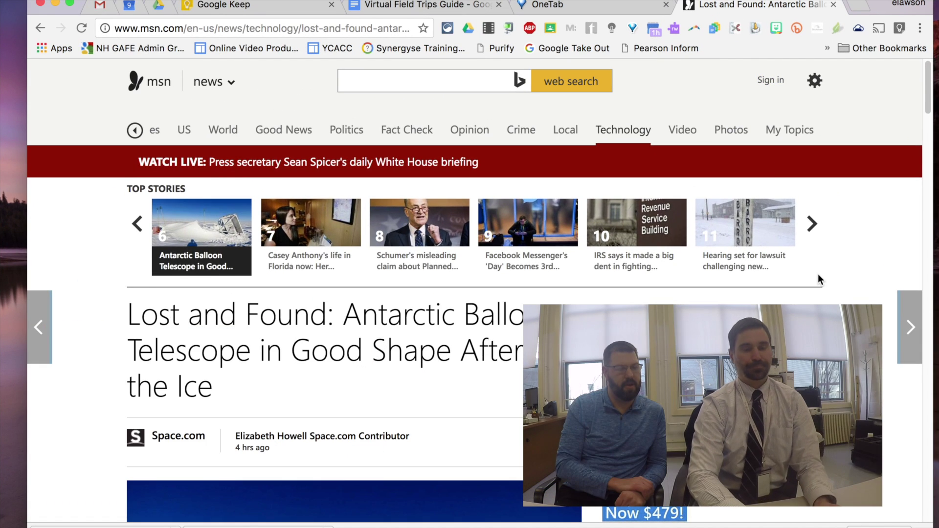
scroll(818, 279, down, 3)
scroll(818, 278, up, 2)
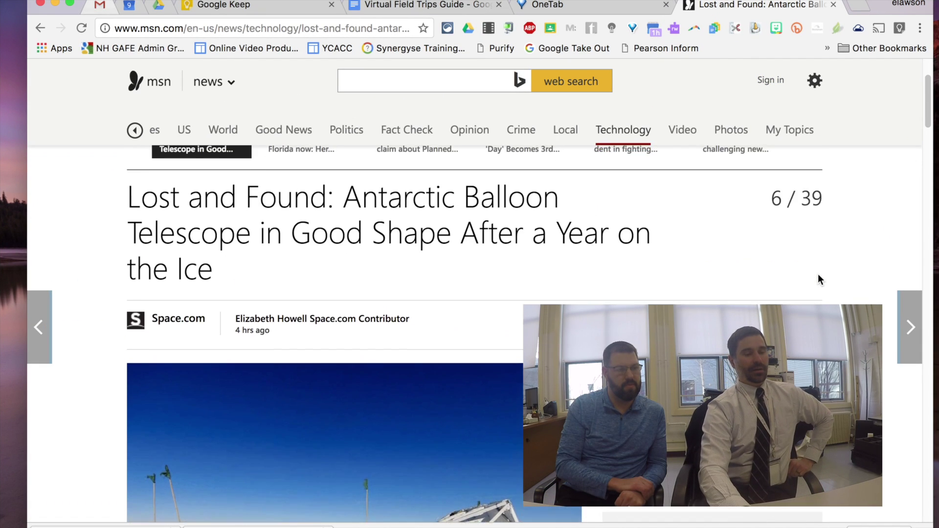
scroll(818, 279, down, 8)
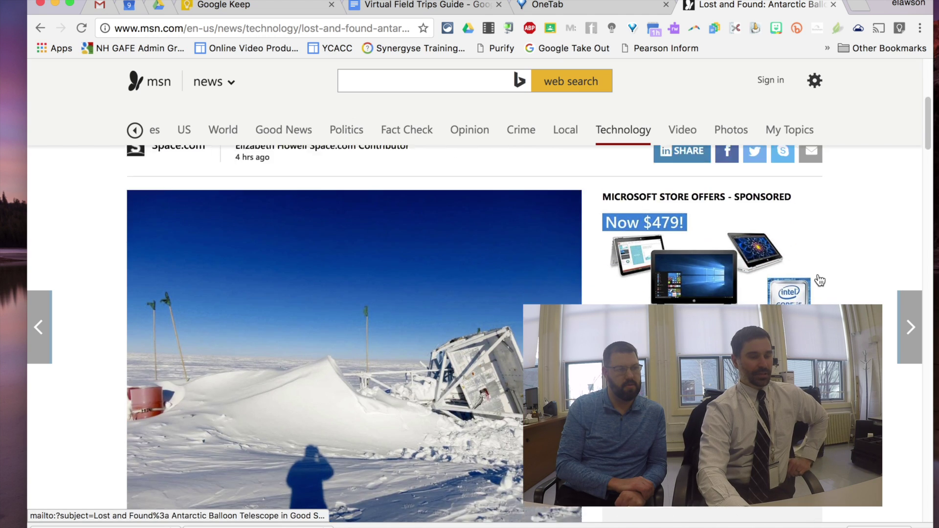
scroll(820, 280, down, 3)
scroll(820, 280, up, 2)
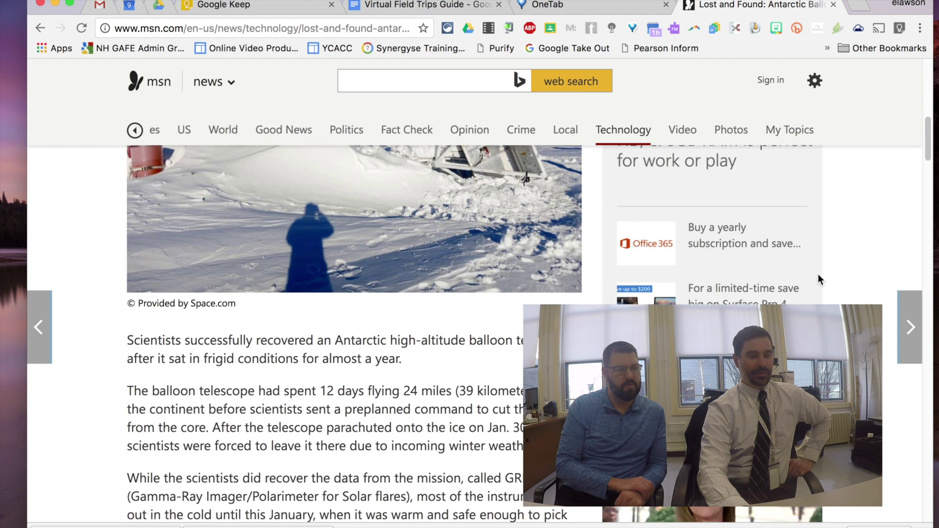
scroll(819, 279, up, 2)
scroll(819, 280, up, 8)
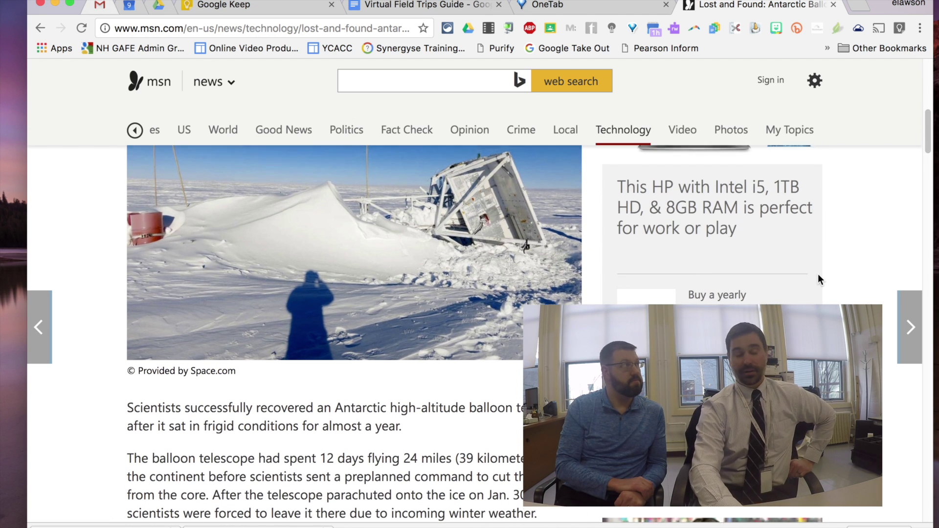
scroll(818, 274, up, 4)
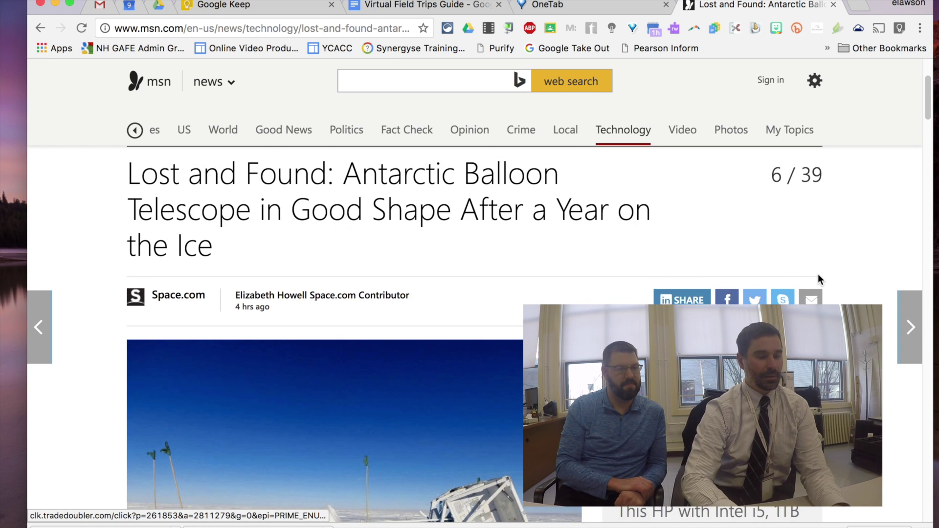
scroll(818, 274, down, 2)
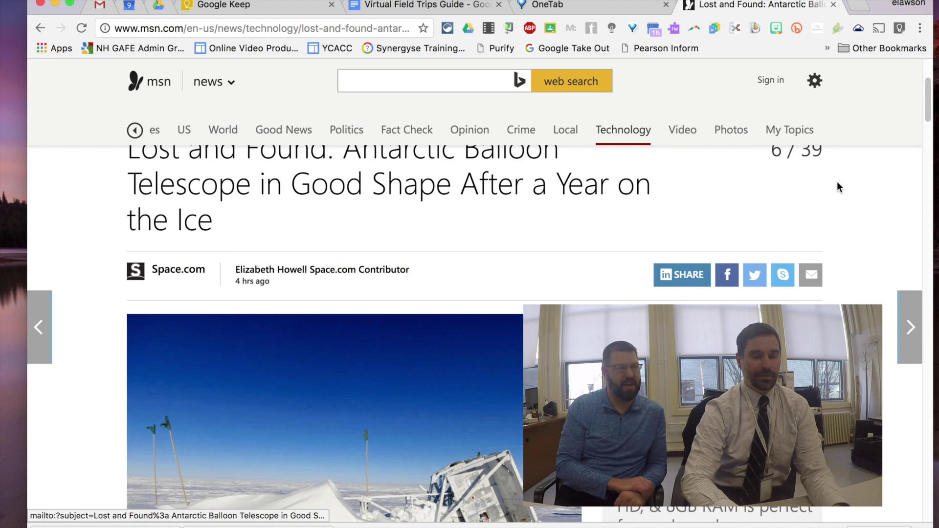
scroll(488, 325, down, 2)
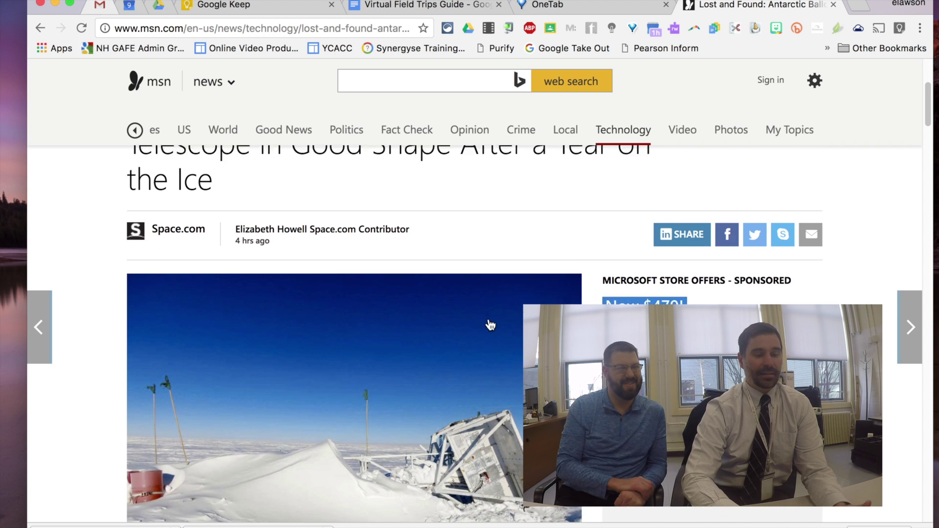
scroll(490, 325, down, 6)
scroll(489, 325, down, 2)
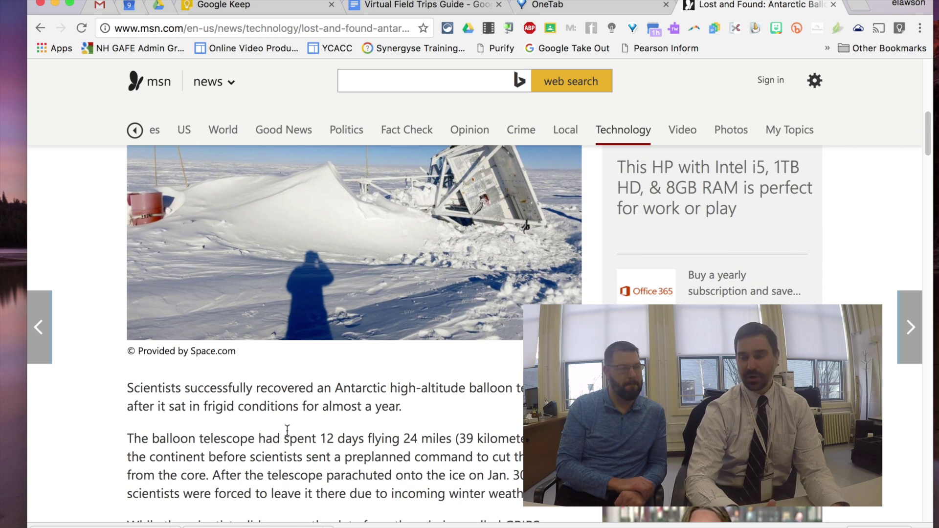
scroll(270, 464, down, 2)
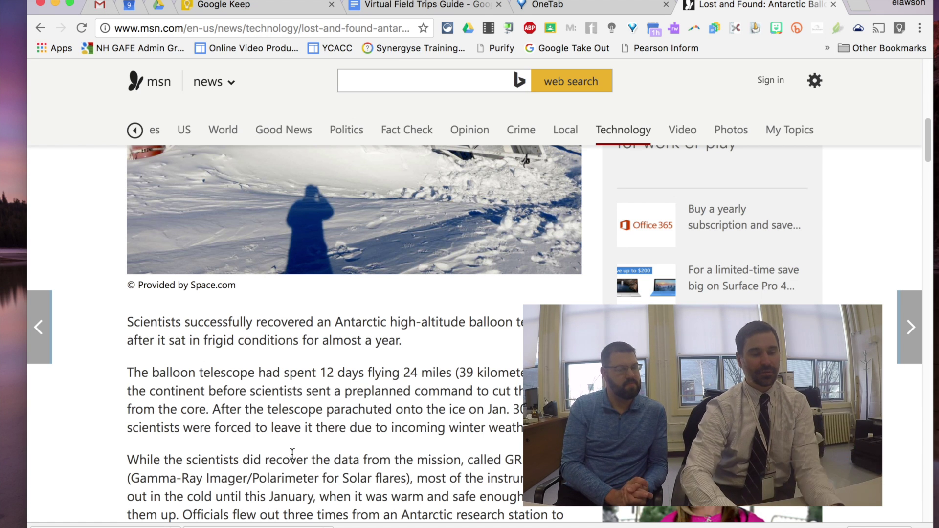
scroll(298, 442, up, 3)
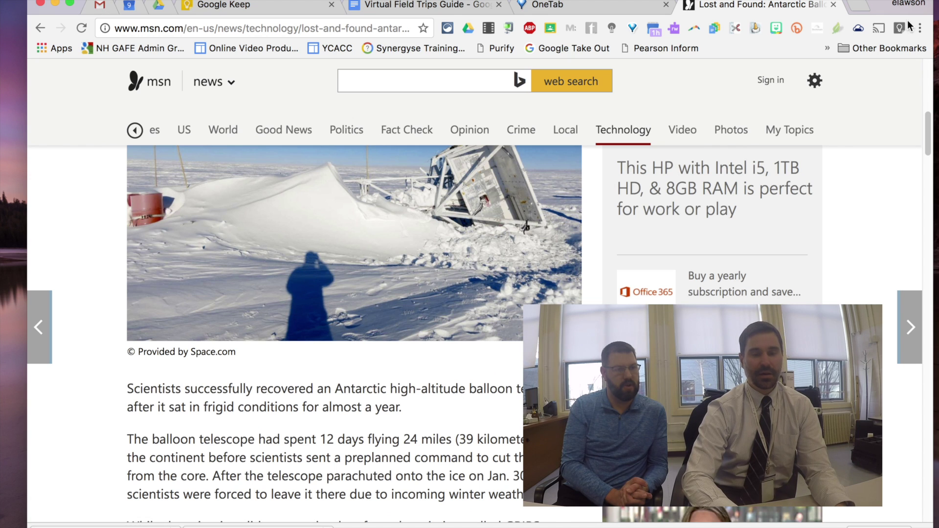
- Save the article via the Keep extension as note 'Report': 'Evidence for my first introductory paragraph.'
click(900, 28)
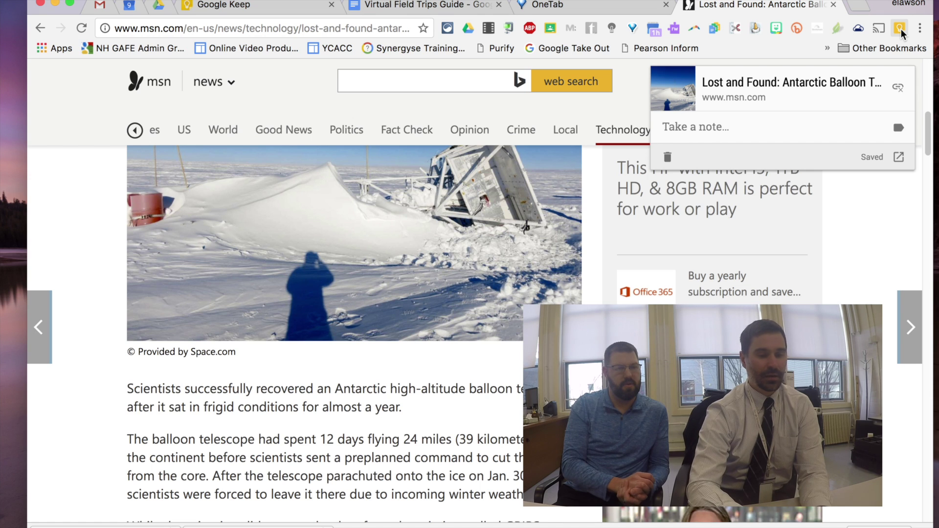
text(W)
key(BackSpace)
text(E)
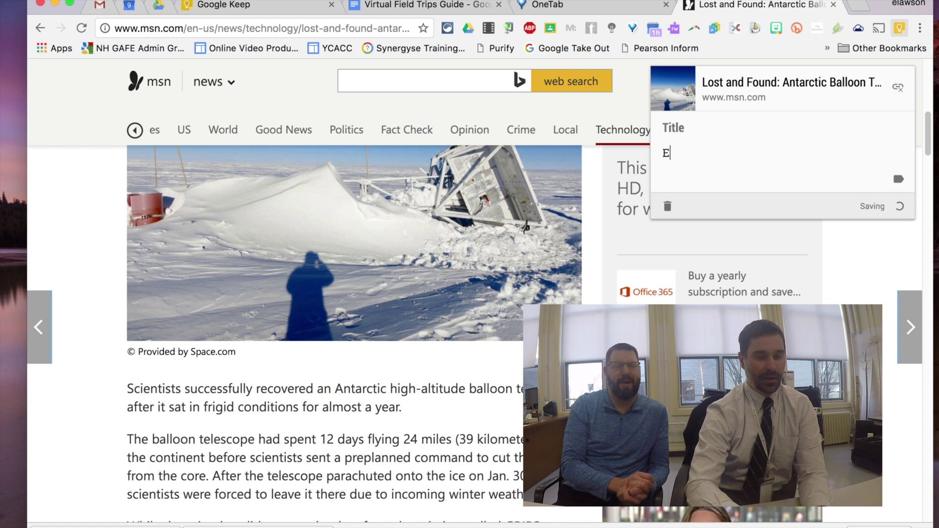
text(vidence for my f)
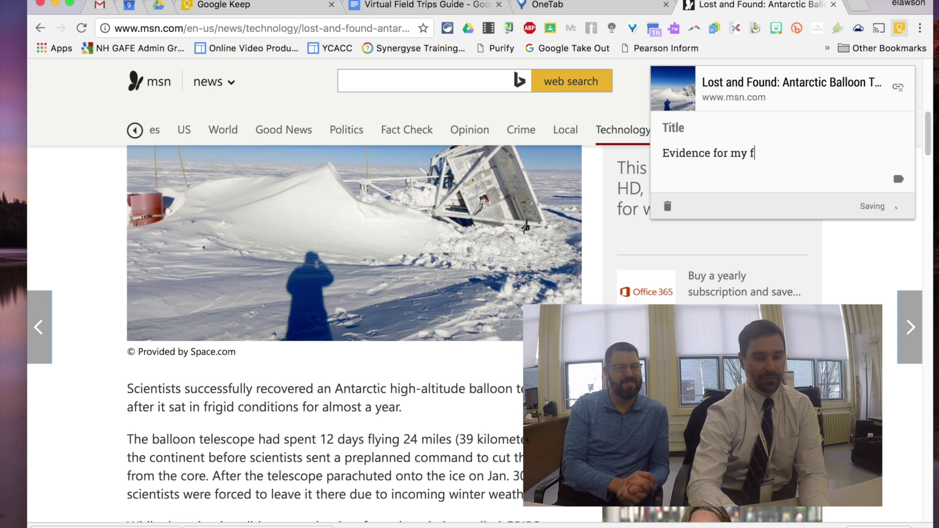
text(irst introducto)
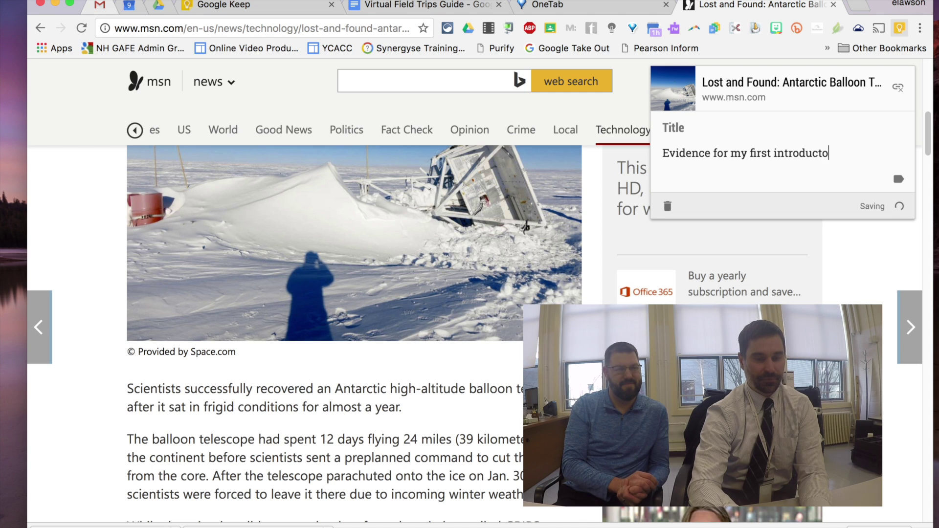
text(ry paragraph.)
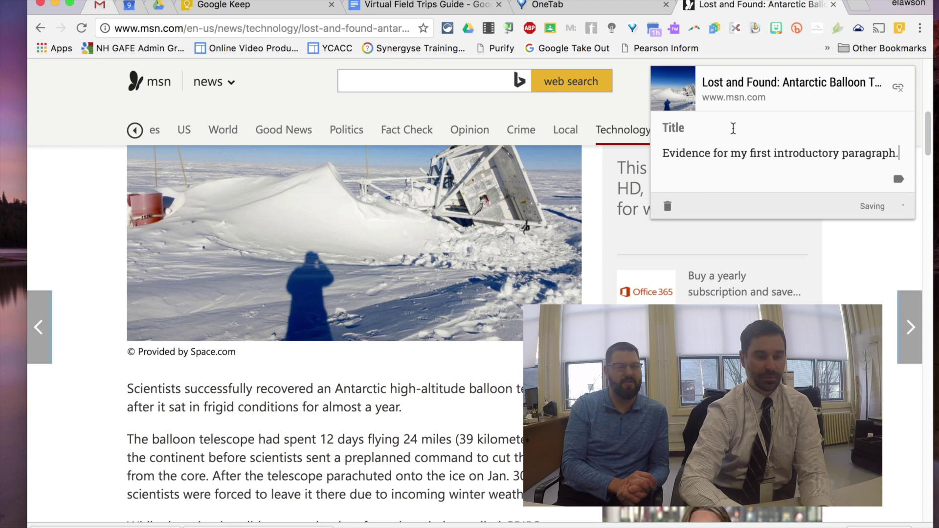
click(734, 128)
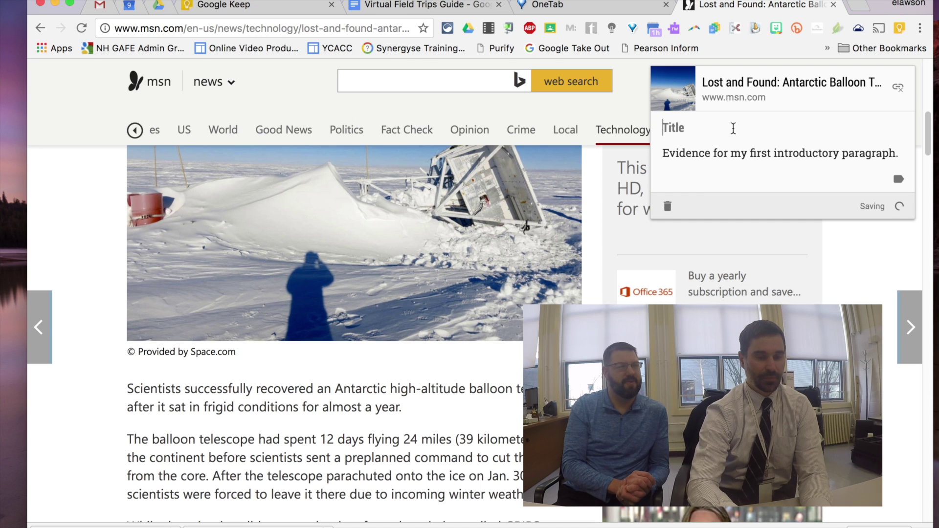
text(Report)
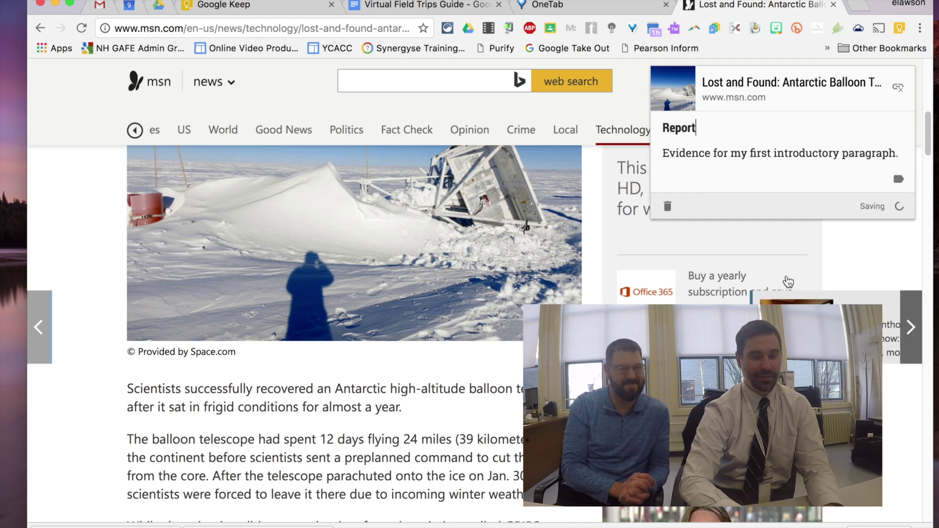
click(879, 275)
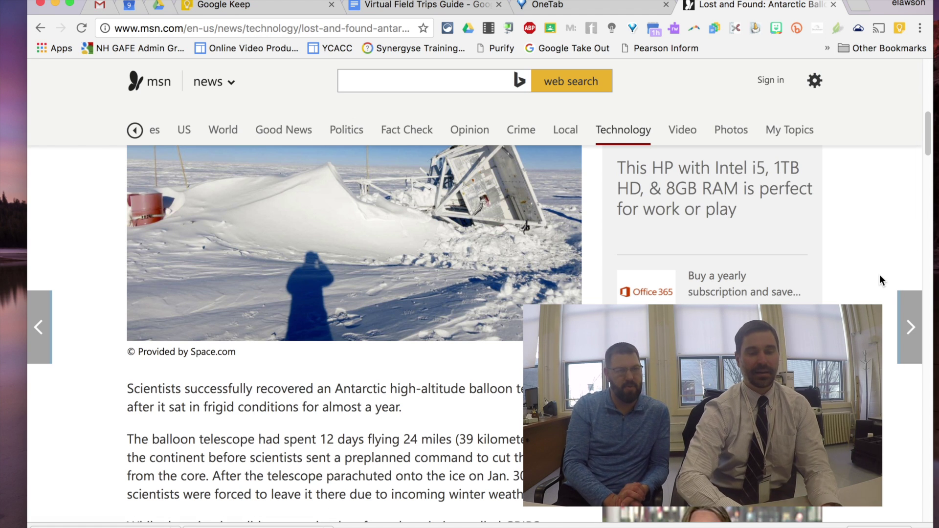
- Return to the Google Keep tab and refresh until the Report note with the MSN link appears
click(224, 6)
scroll(254, 254, up, 5)
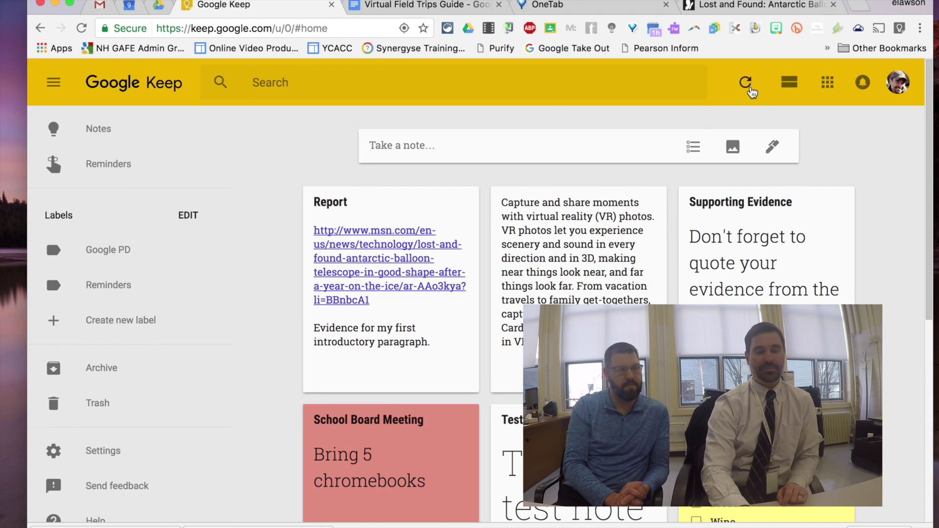
click(750, 85)
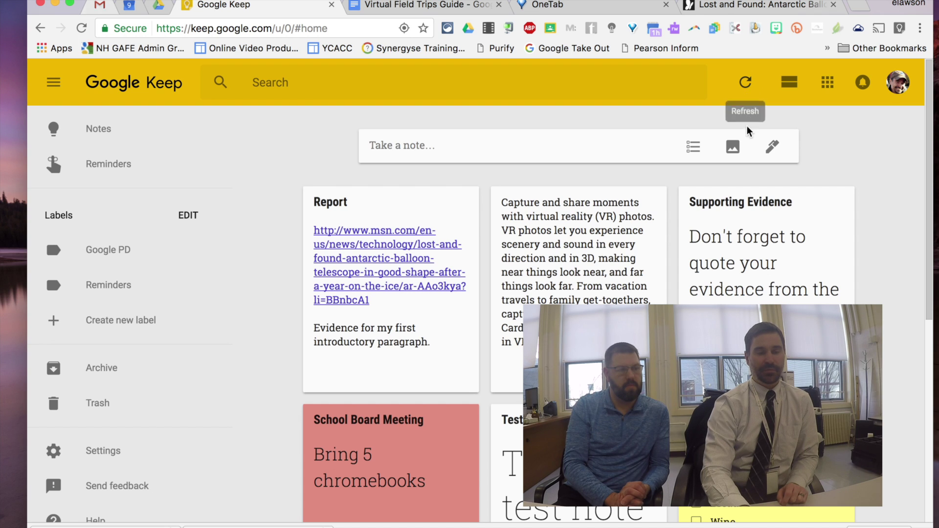
click(748, 89)
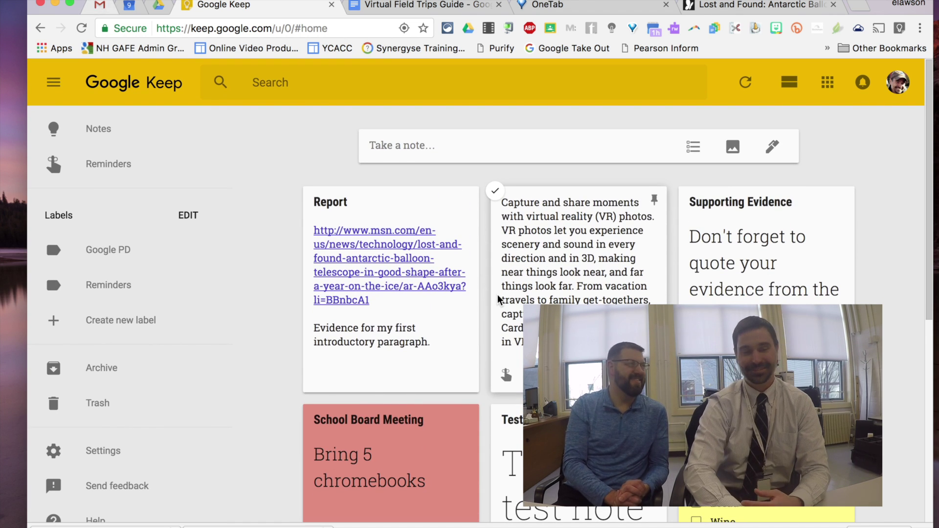
scroll(535, 513, down, 7)
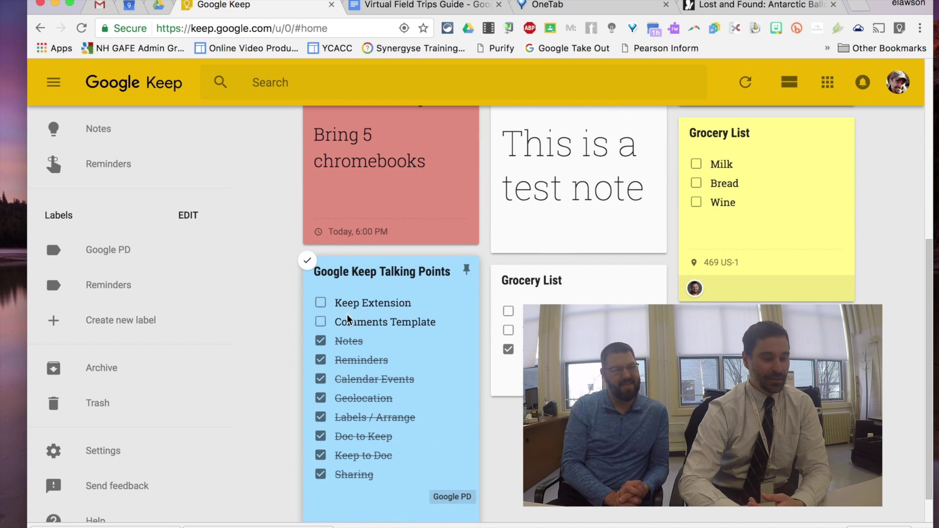
- Check Comments Template and Keep Extension so every Talking Points item is complete
click(321, 323)
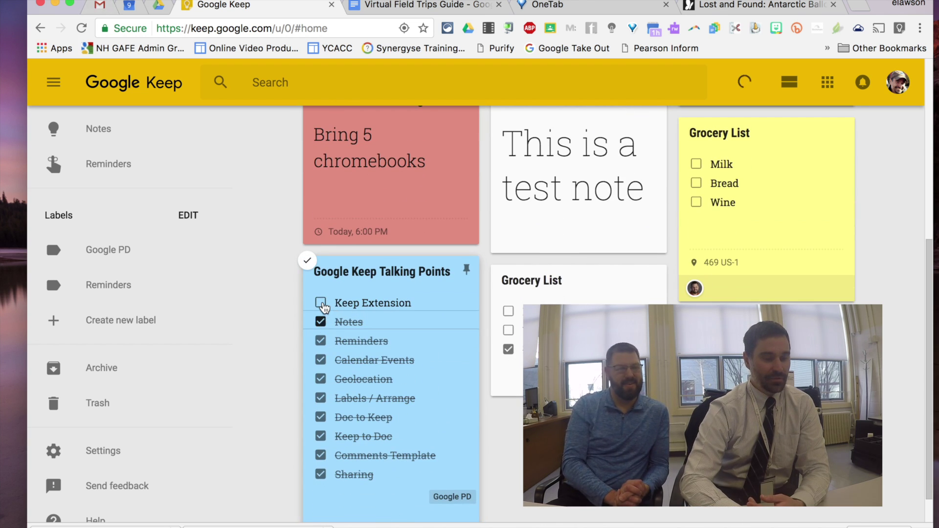
click(321, 303)
scroll(323, 305, up, 7)
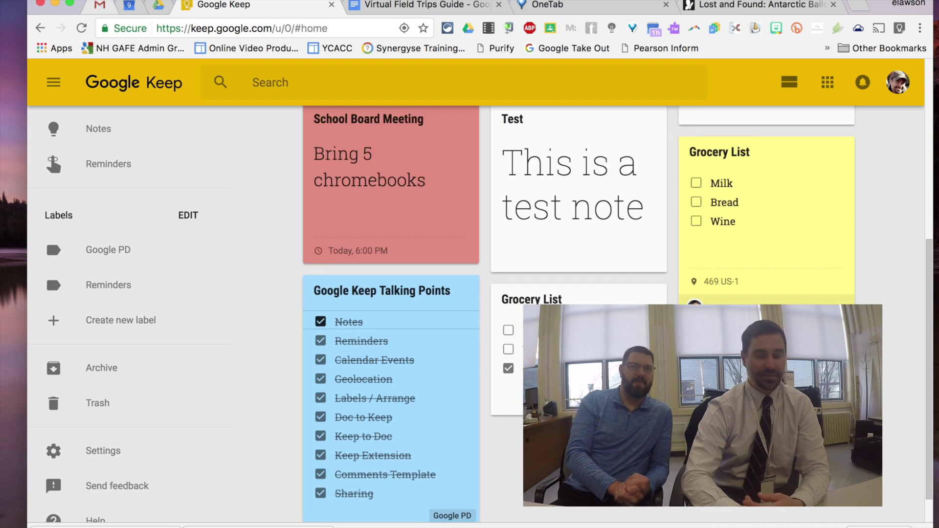